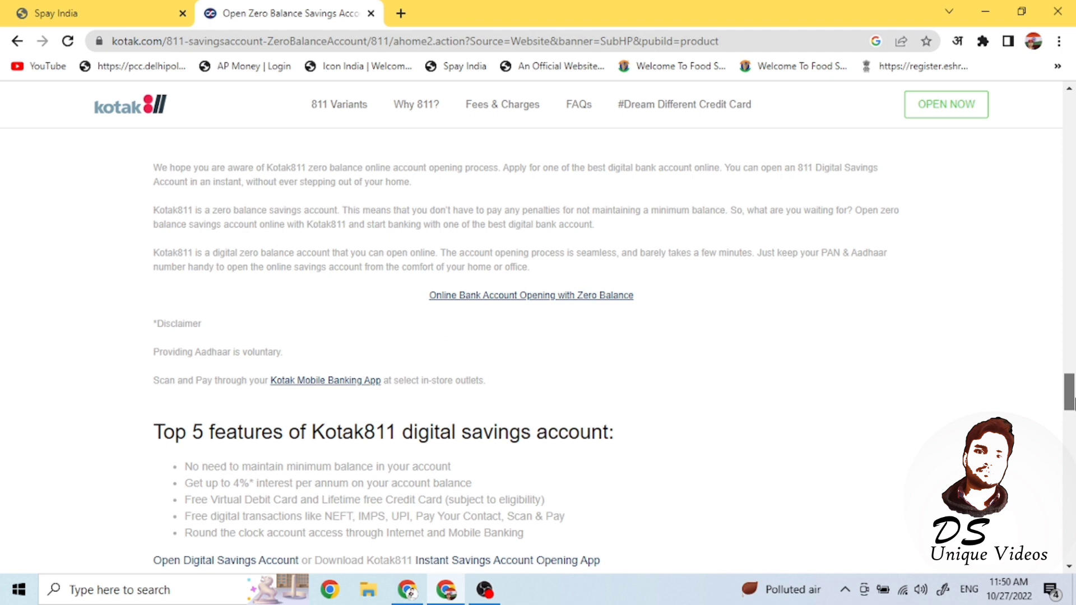
- Fill in the applicant's name, mobile and e-mail, submit the sign-up form, and enter the SMS OTP
drag(1072, 402, 1072, 140)
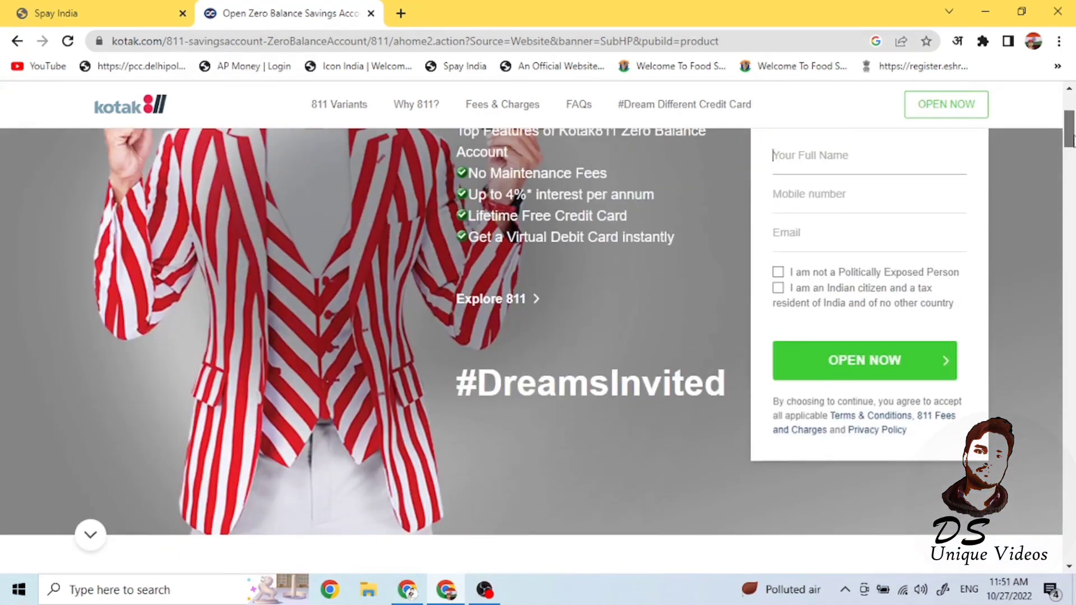
scroll(1032, 196, up, 2)
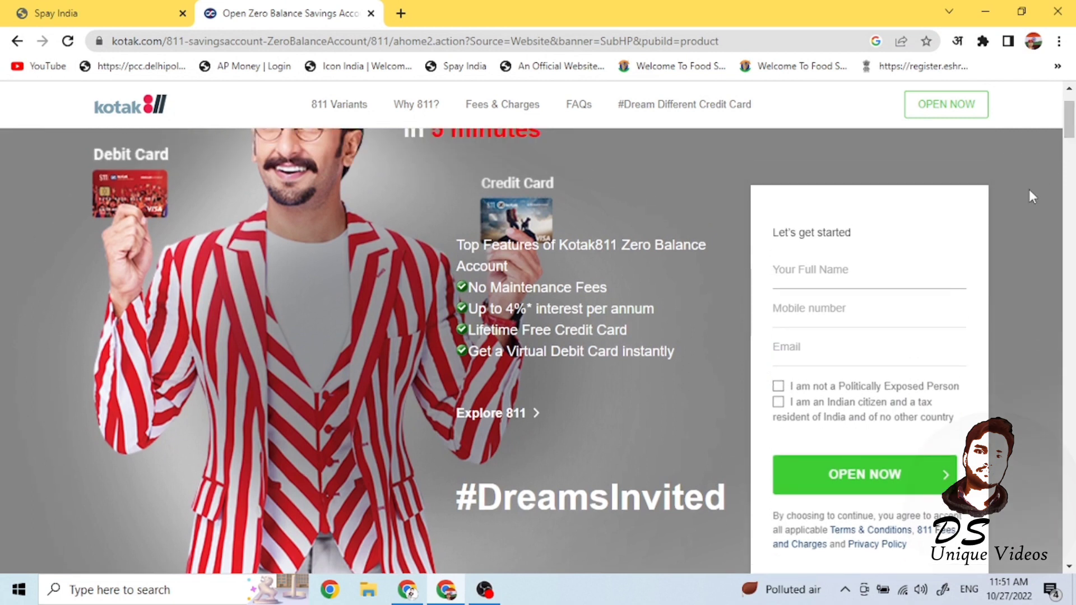
click(822, 277)
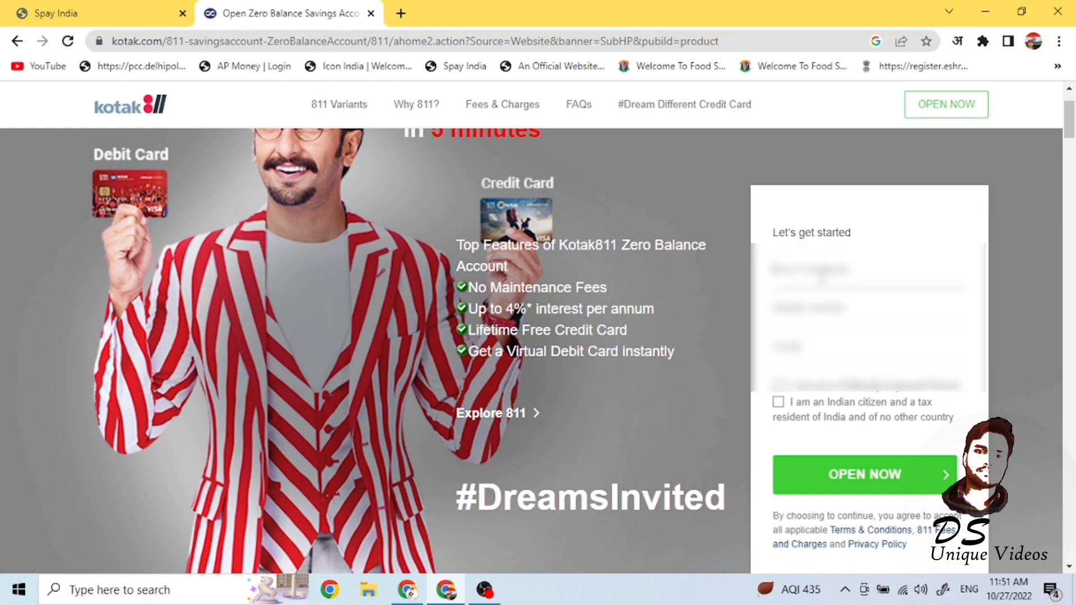
click(871, 476)
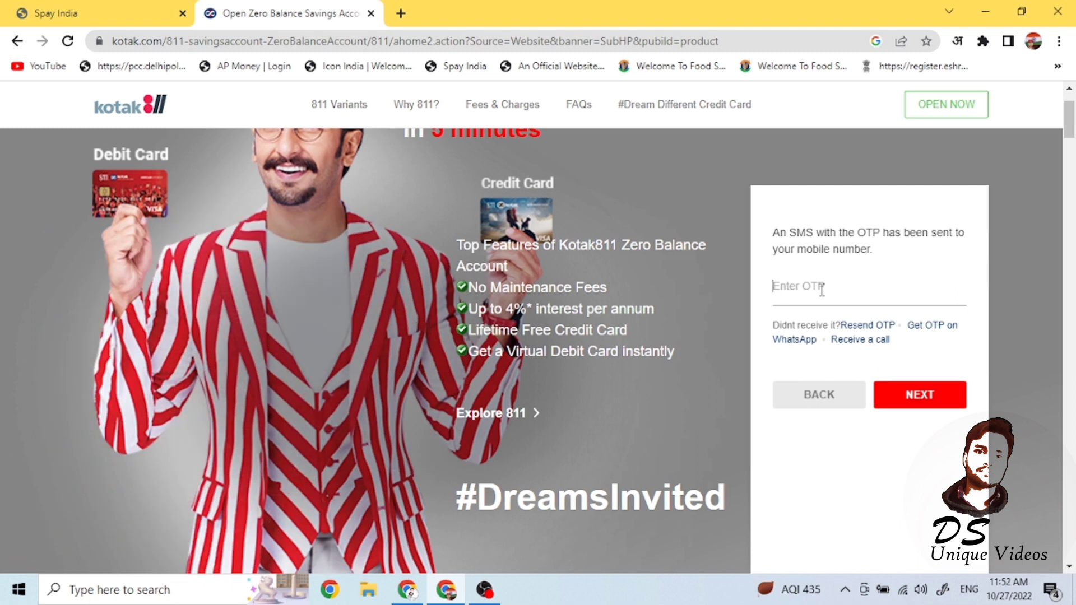
text(••••••)
- Verify the OTP, acknowledge resuming the earlier application, and answer YES to using Aadhaar details
click(919, 395)
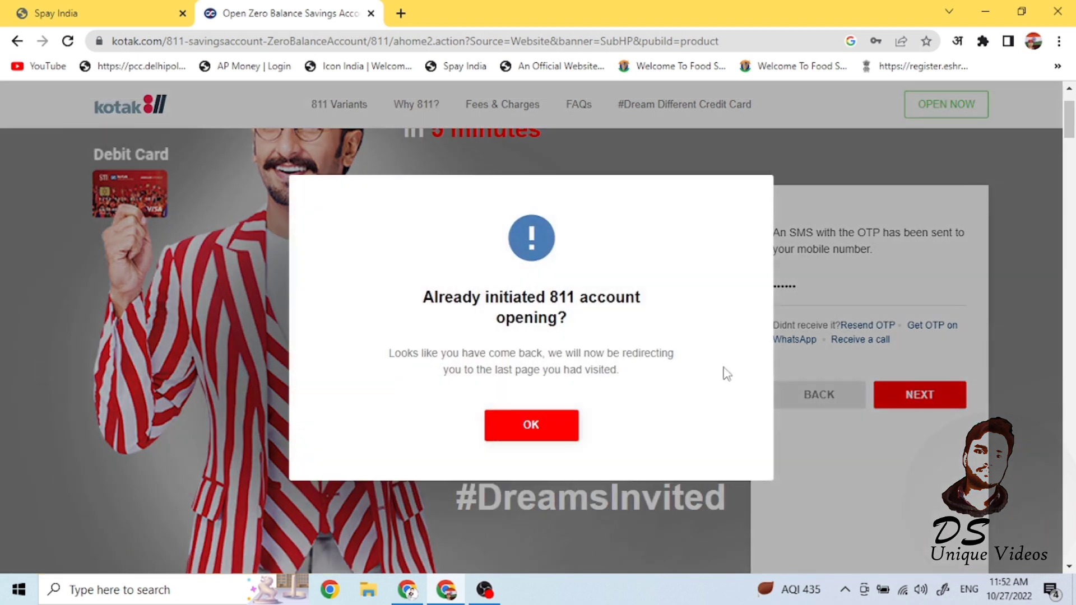
click(533, 425)
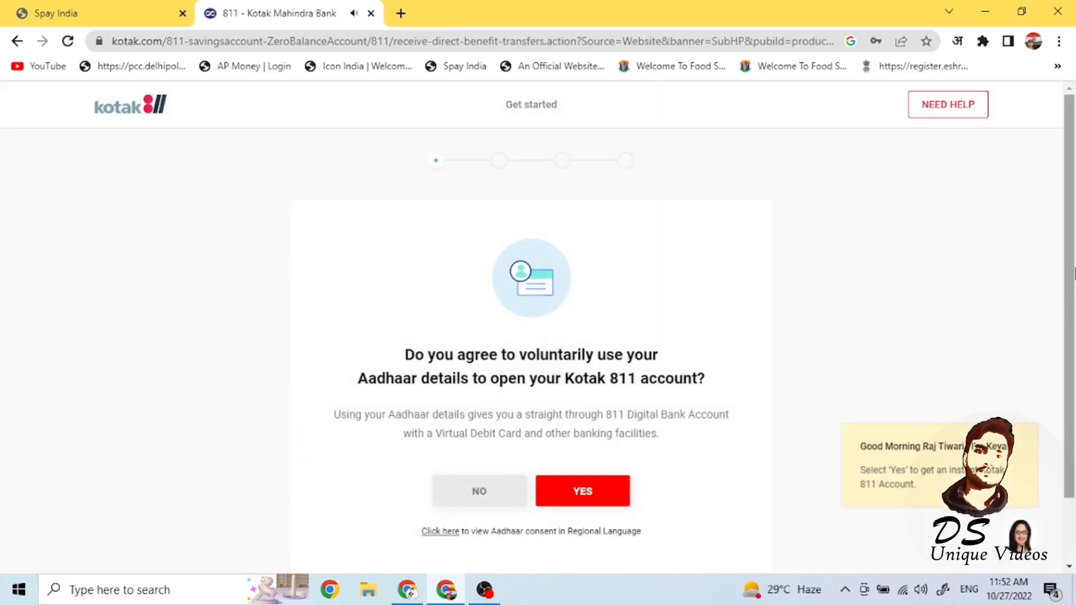
scroll(1074, 273, down, 2)
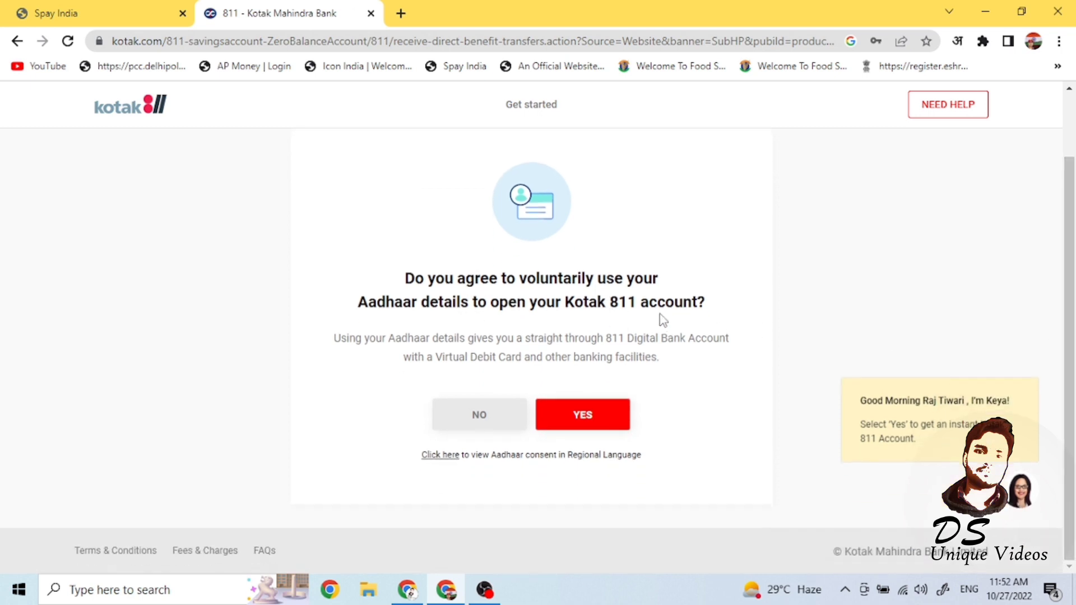
click(583, 419)
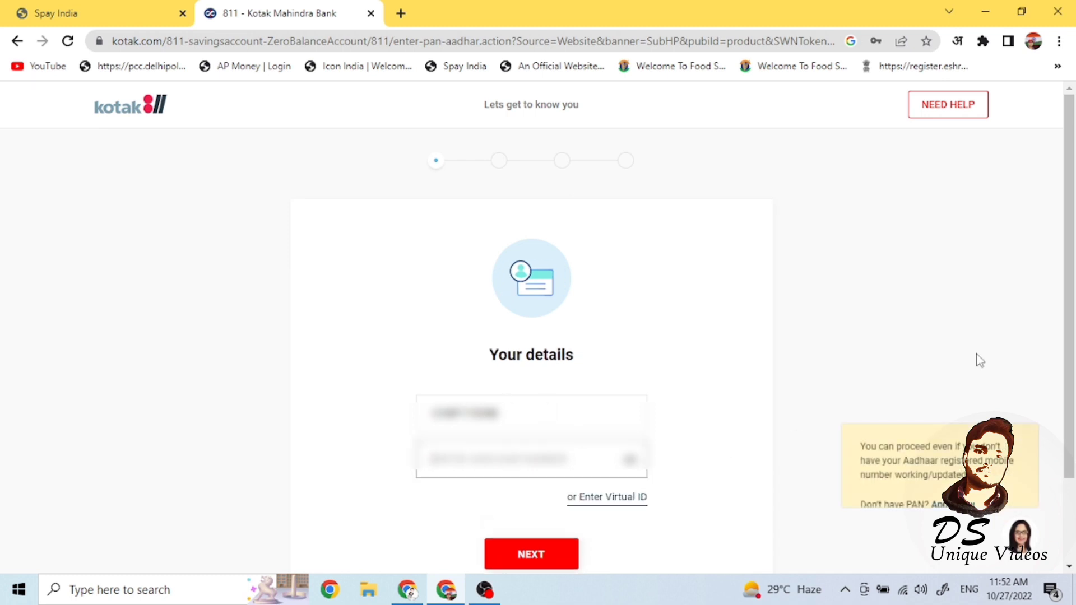
- Enter the applicant's Aadhaar number and submit the details
scroll(807, 379, down, 2)
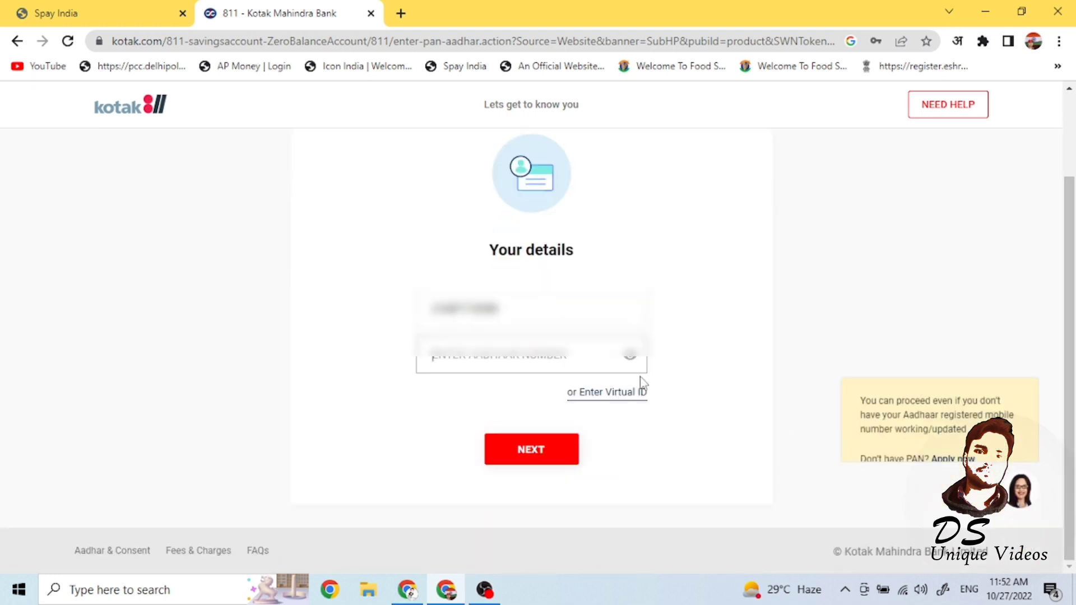
click(435, 360)
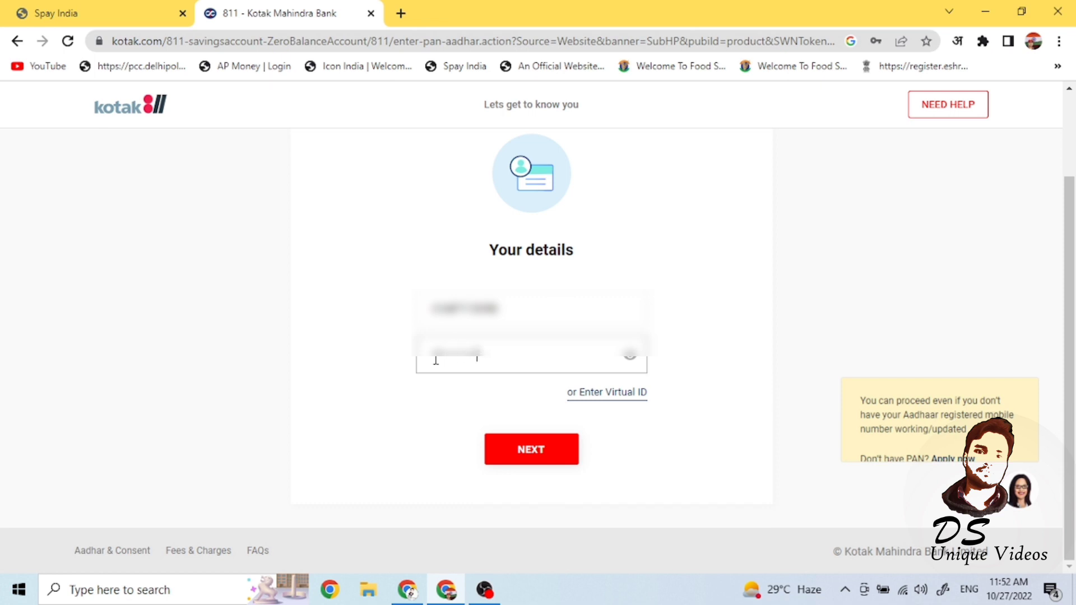
click(550, 461)
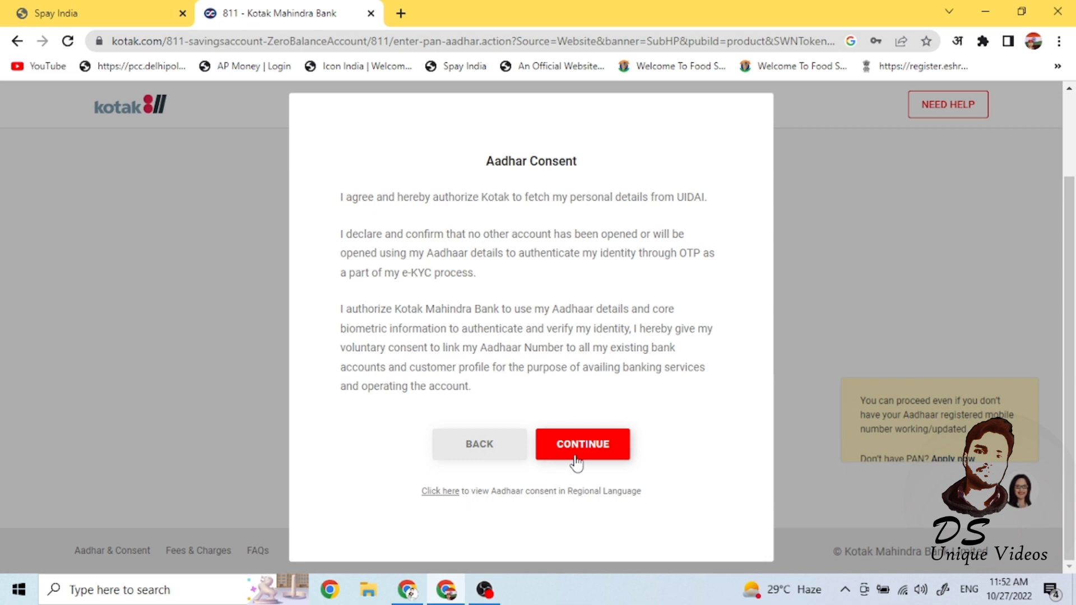
- Accept the Aadhaar consent terms and submit the corrected Aadhaar OTP
click(567, 447)
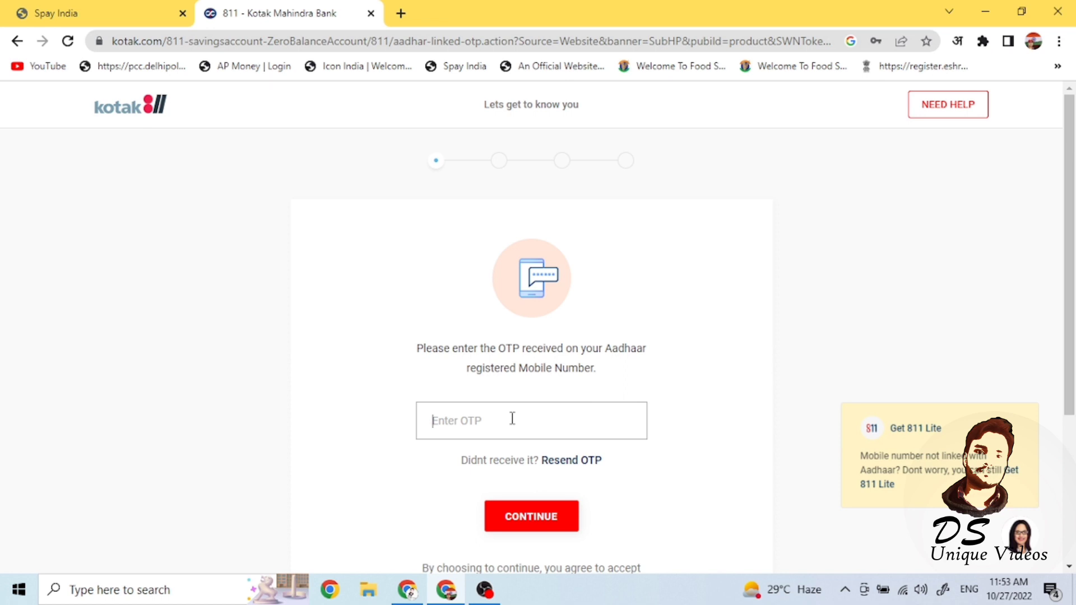
text(******)
key(BackSpace)
key(BackSpace)
text(******)
click(577, 515)
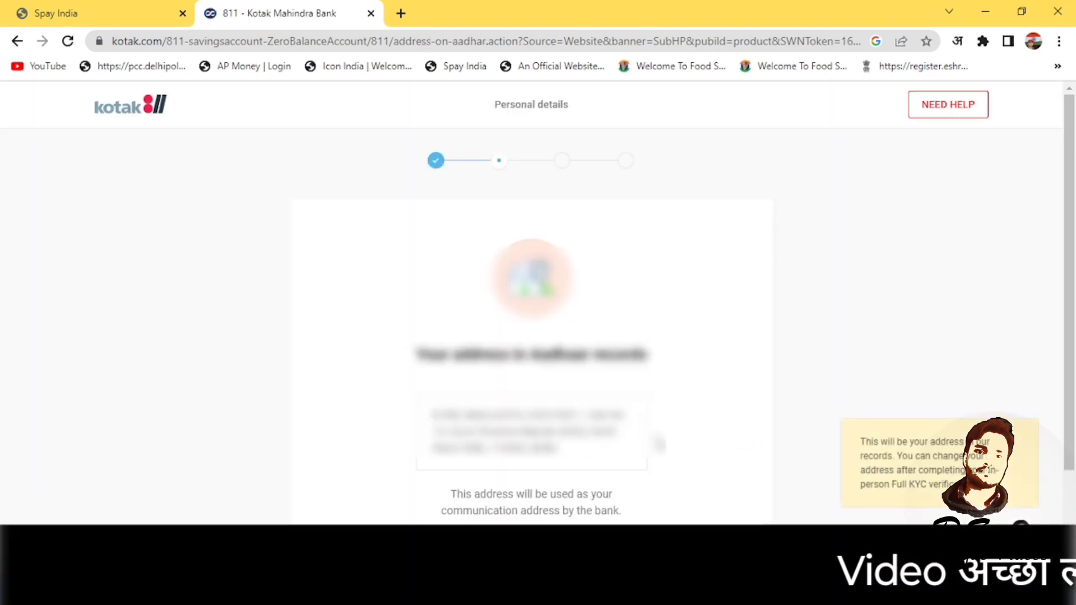
scroll(700, 437, down, 2)
- Accept the Aadhaar address and submit personal details with Occupation left as Student
click(537, 451)
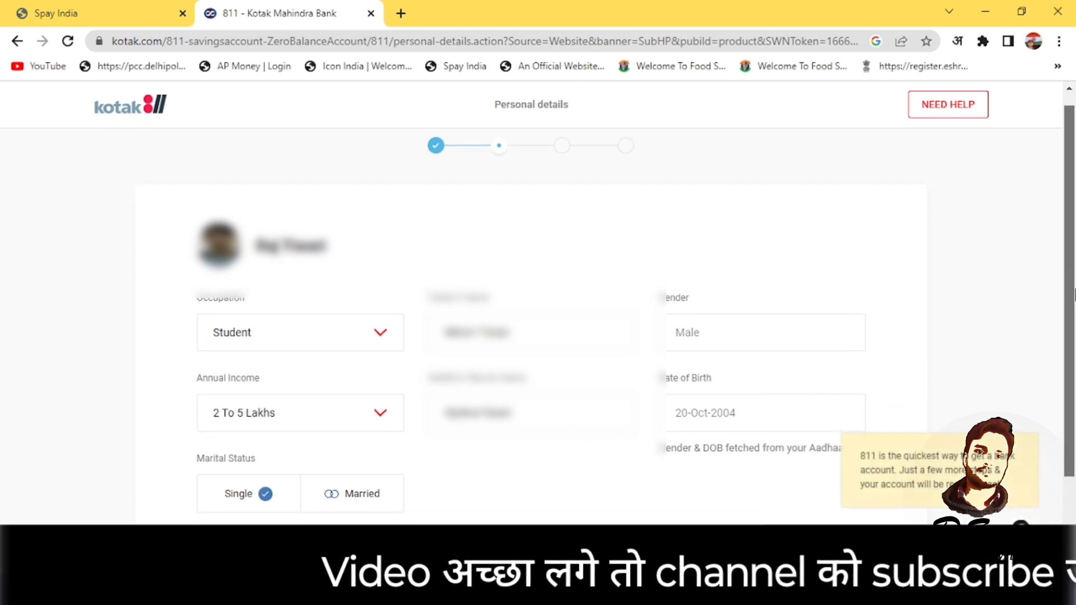
scroll(884, 408, down, 2)
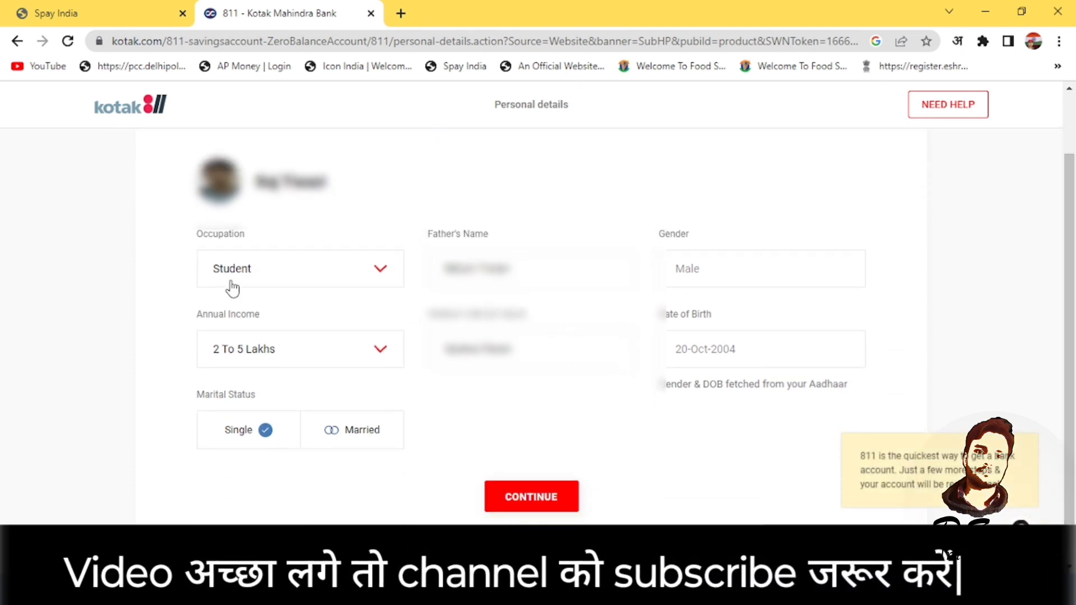
click(377, 271)
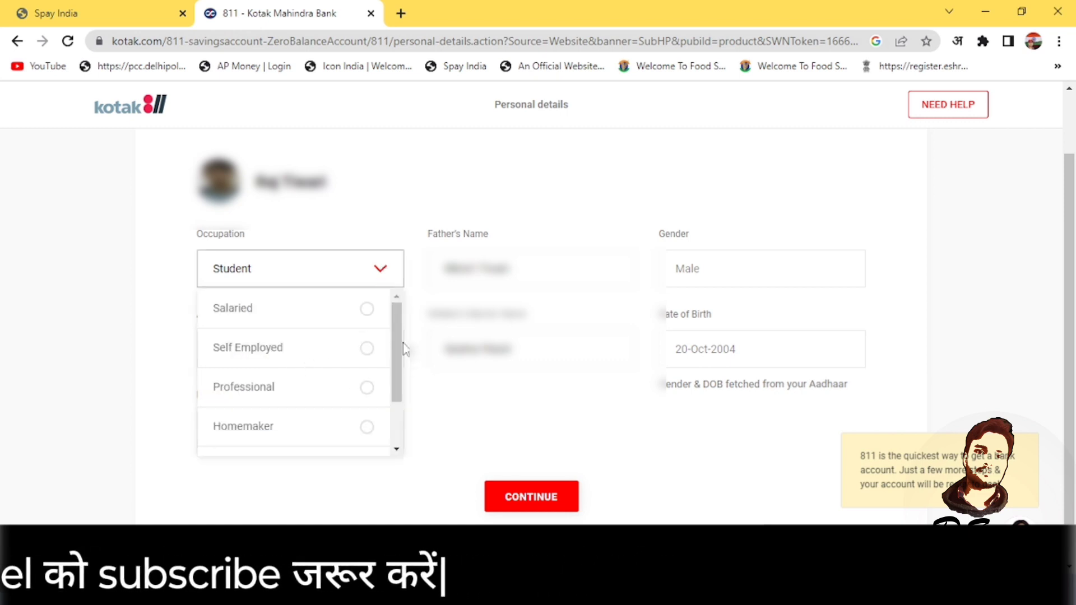
drag(402, 348, 394, 322)
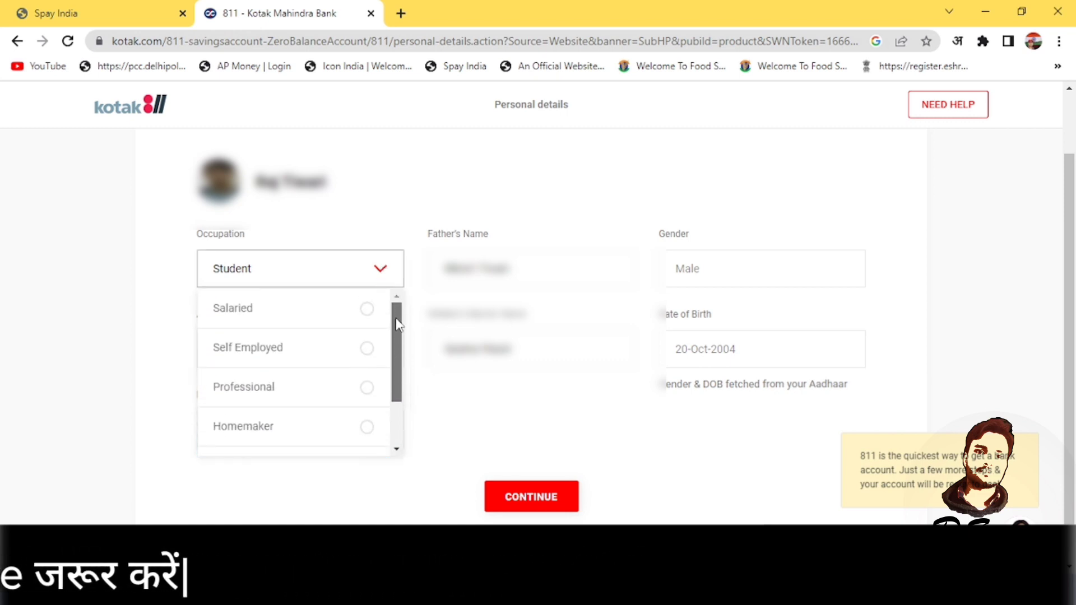
click(448, 423)
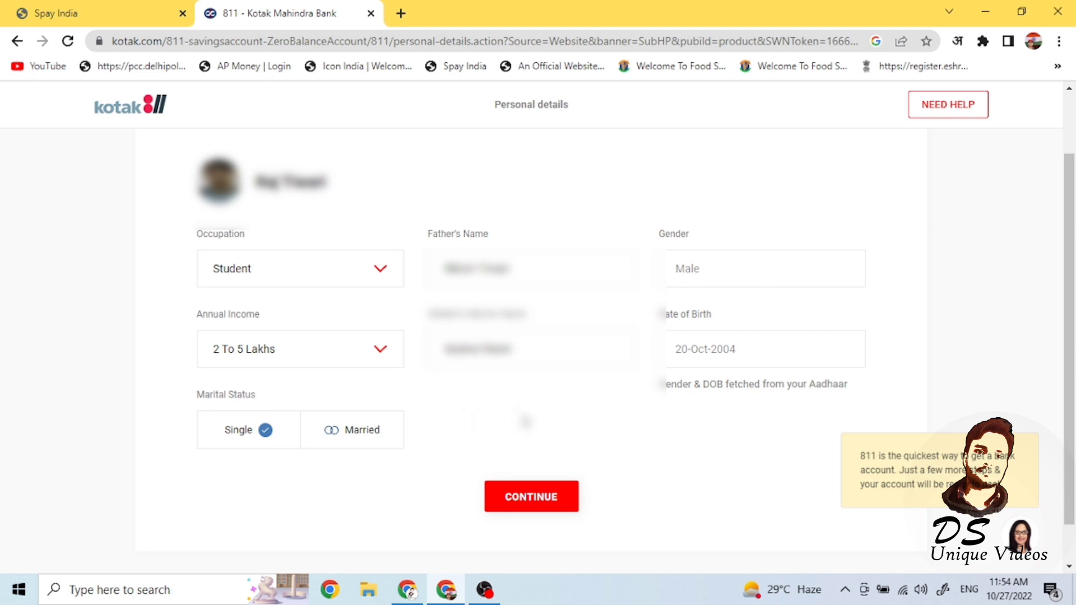
click(540, 505)
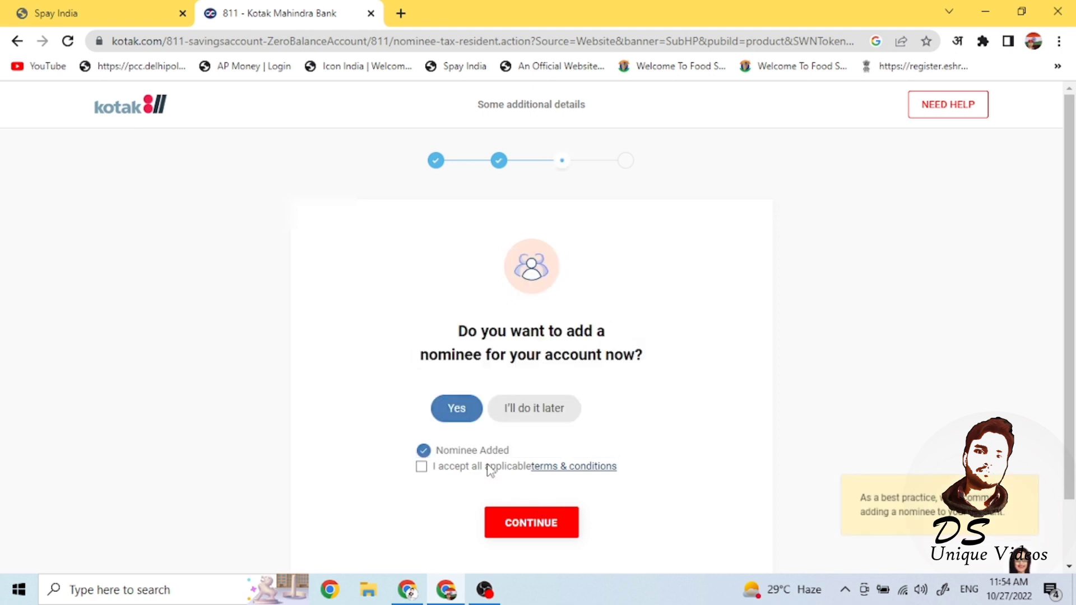
- Tick 'I accept all applicable terms & conditions' and continue to the review page
click(421, 467)
click(575, 526)
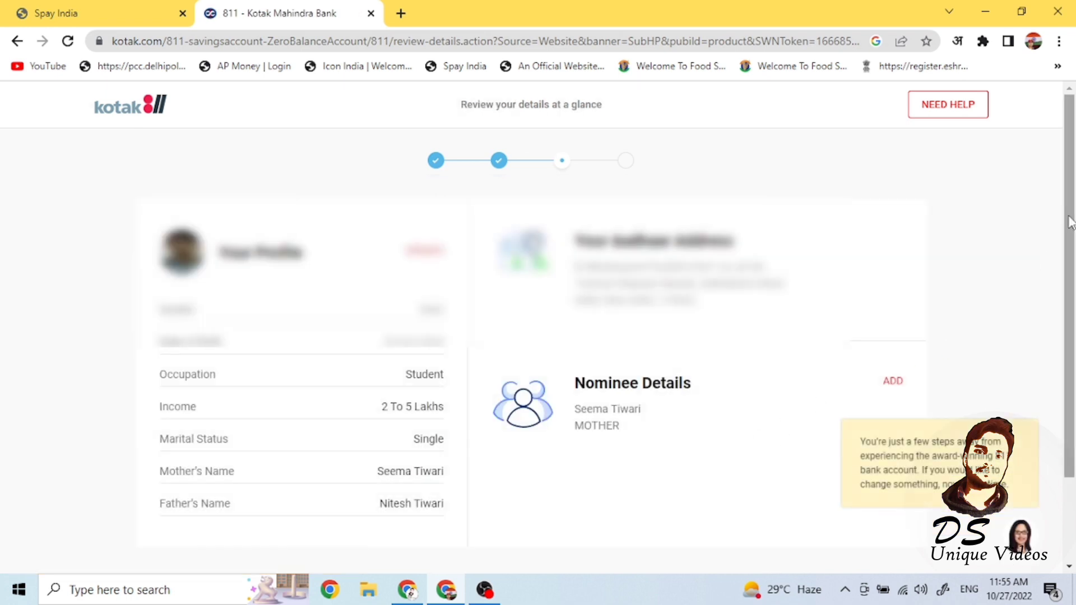
- Scroll through the reviewed application details and continue to the Declaration dialog
drag(1072, 222, 1072, 253)
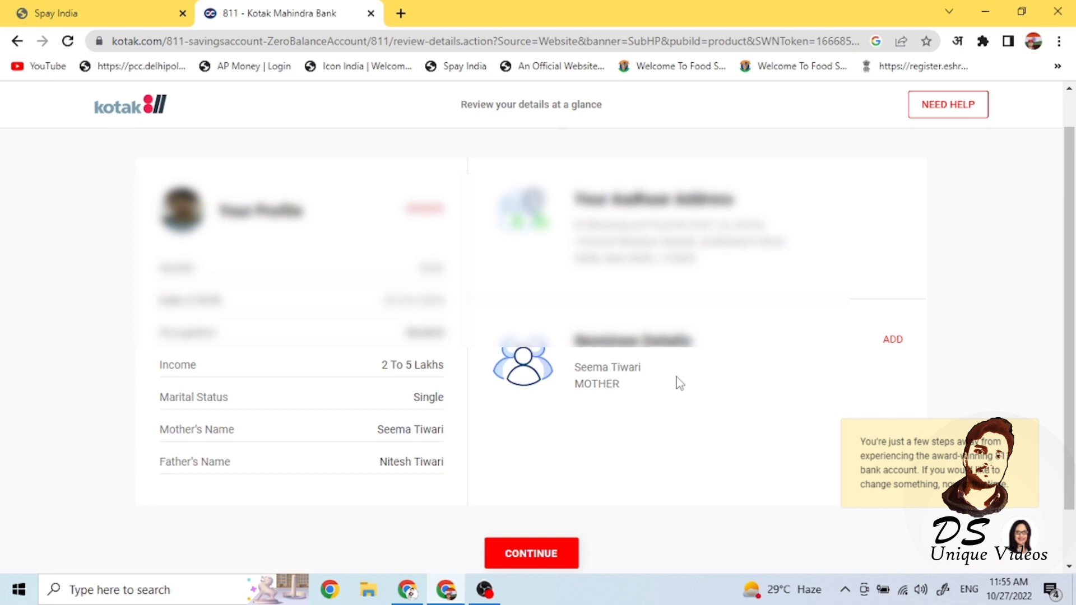
mouse_move(1071, 315)
mouse_down()
mouse_move(1071, 365)
mouse_move(1070, 310)
mouse_up()
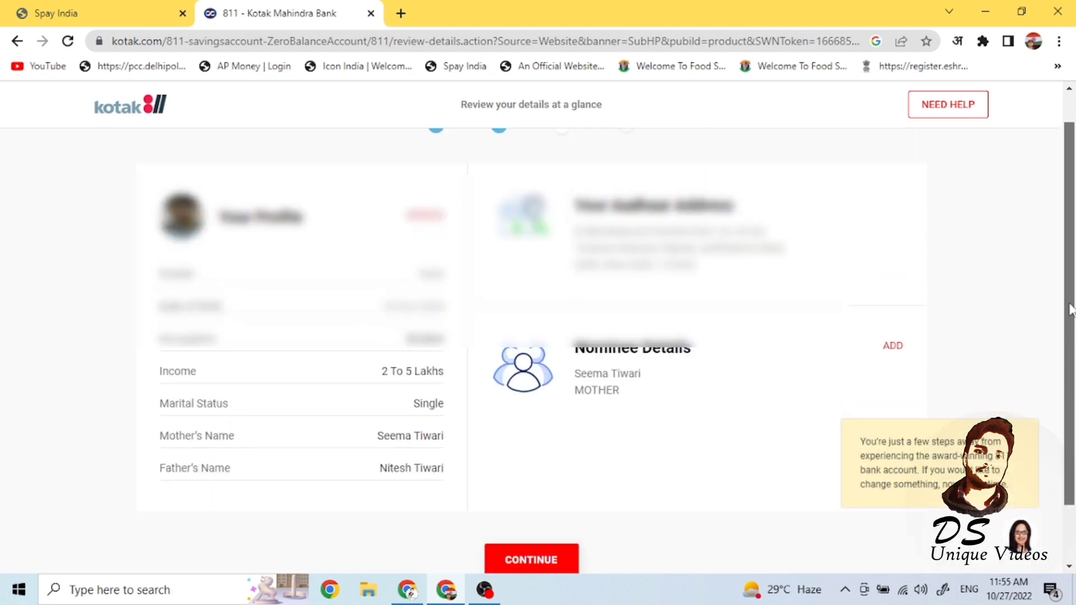
scroll(538, 454, down, 2)
click(533, 489)
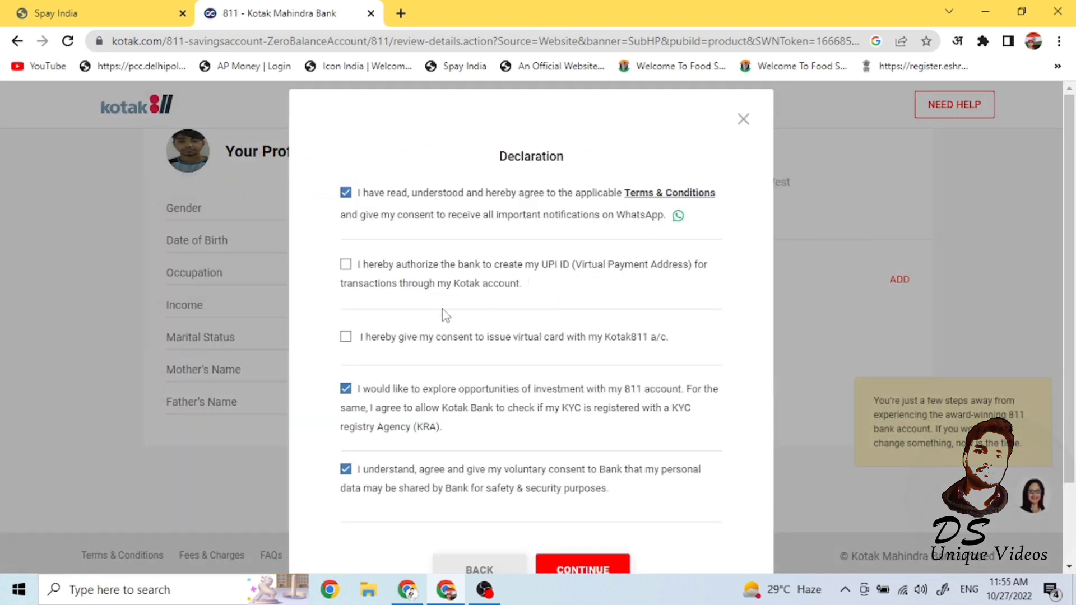
- Consent to creating a UPI ID and issuing a virtual card, then submit the declaration
click(346, 264)
click(345, 336)
scroll(1071, 192, down, 2)
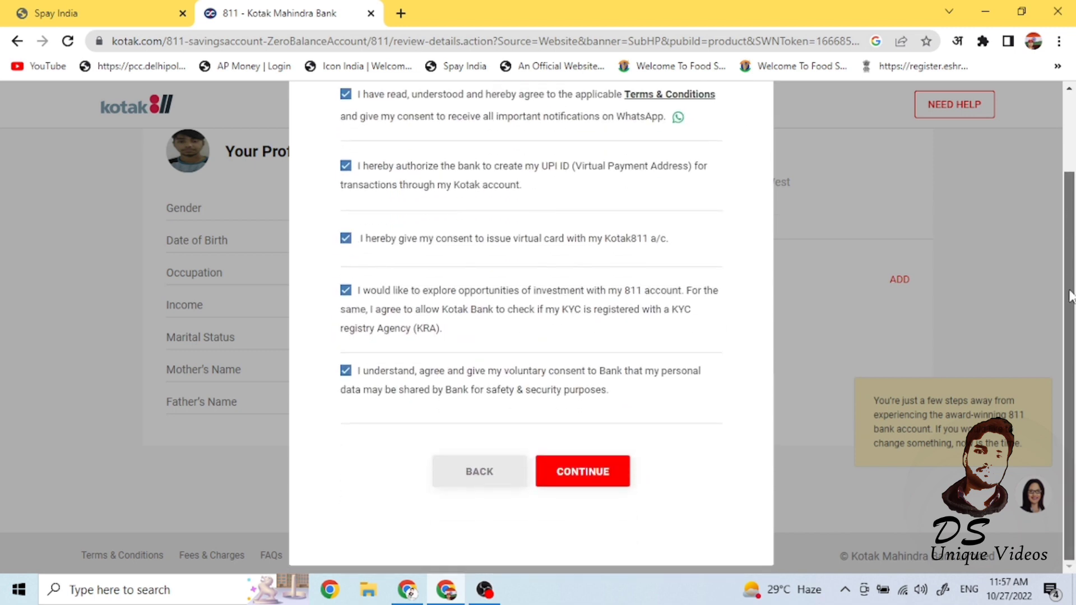
click(581, 475)
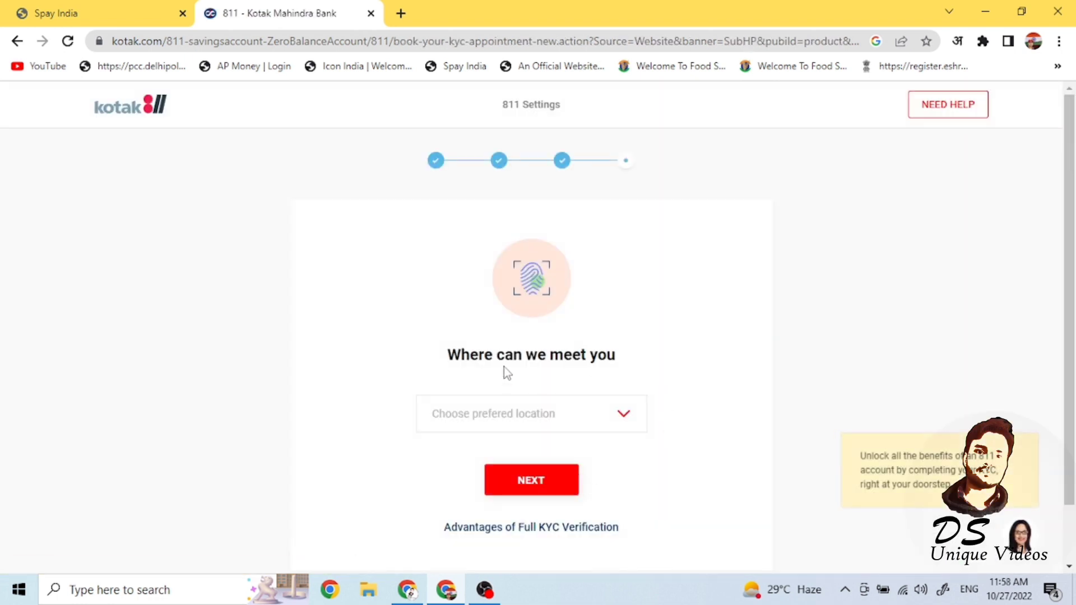
- Select 'My Aadhaar Address' as the preferred KYC meeting location and proceed
click(626, 417)
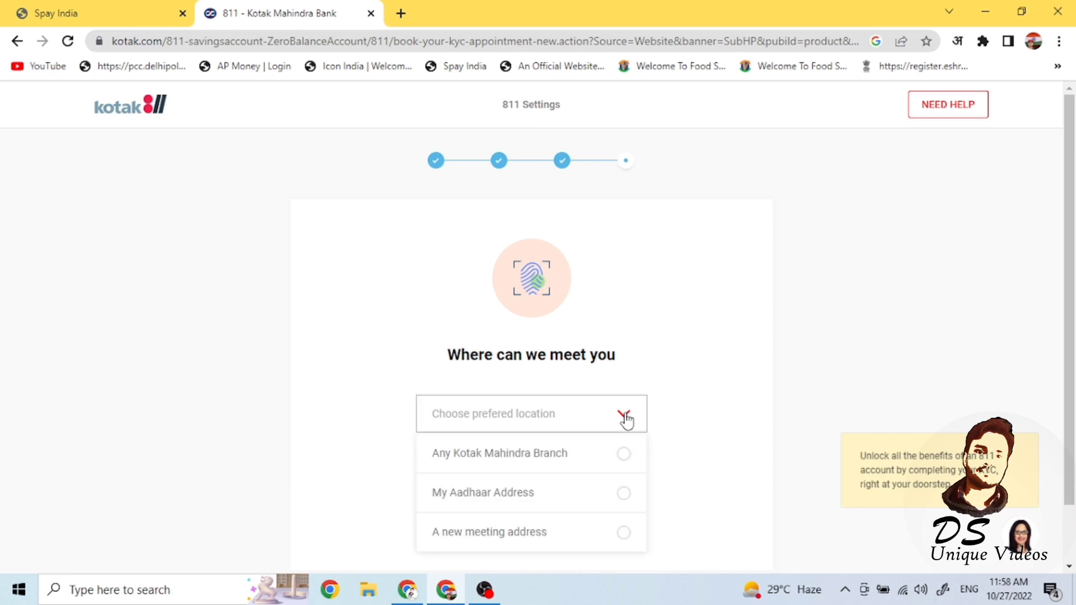
scroll(687, 446, down, 1)
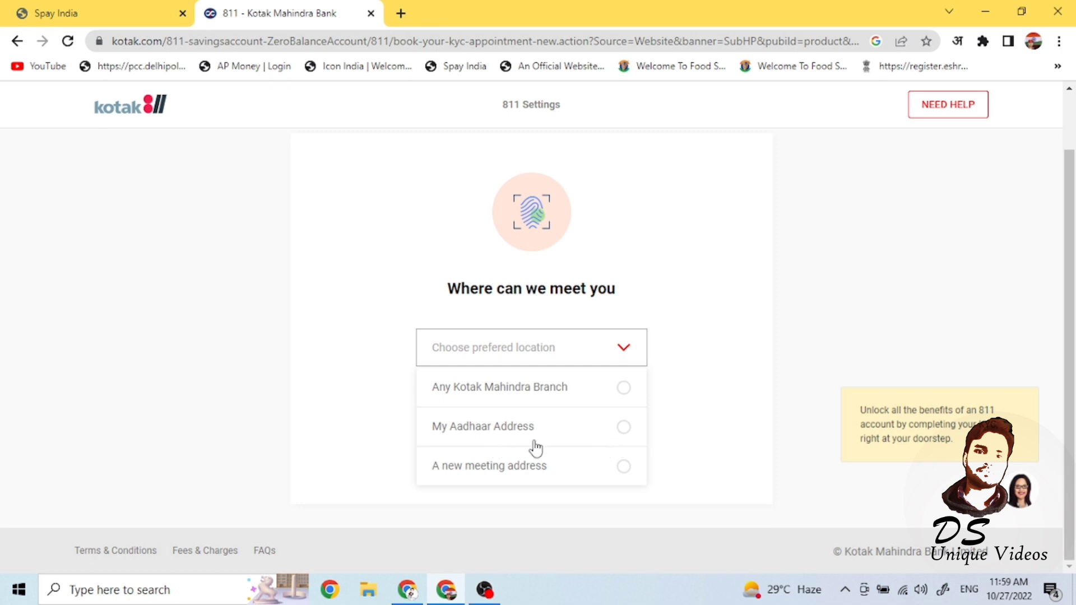
click(624, 427)
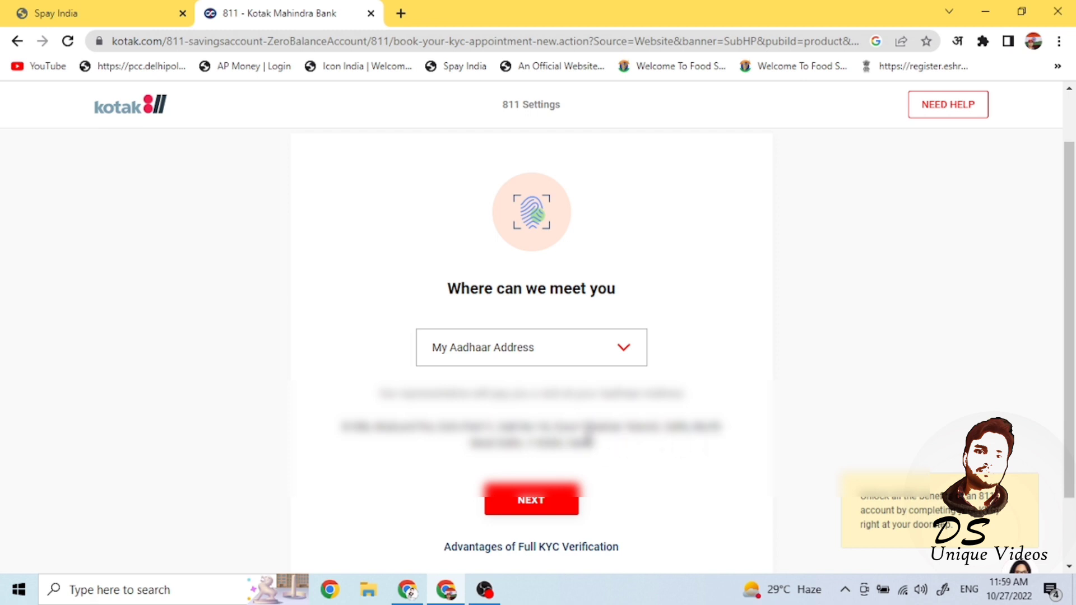
scroll(588, 432, down, 2)
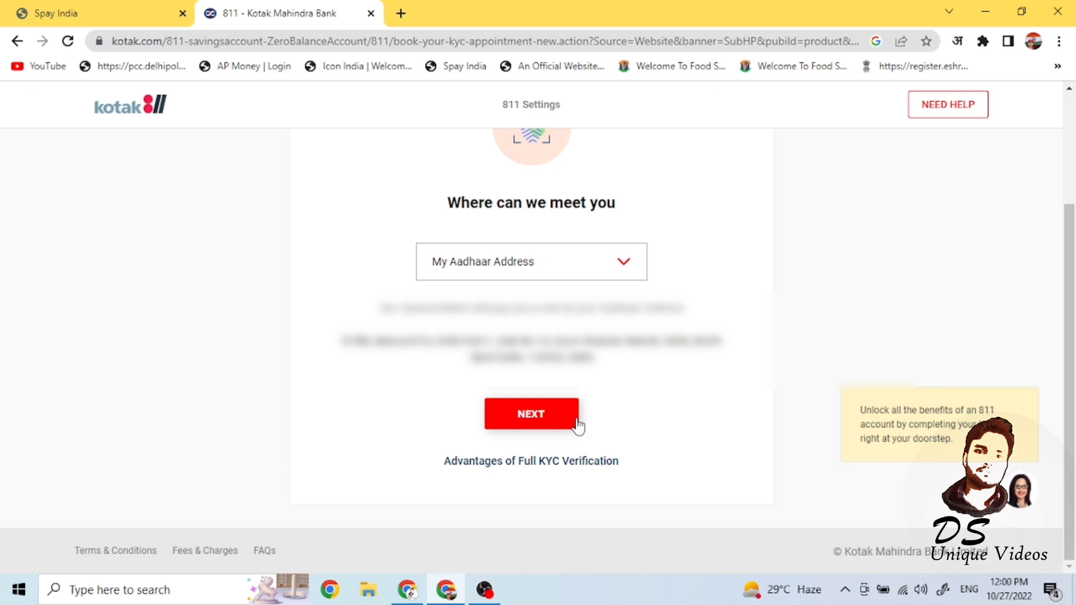
scroll(1056, 262, up, 3)
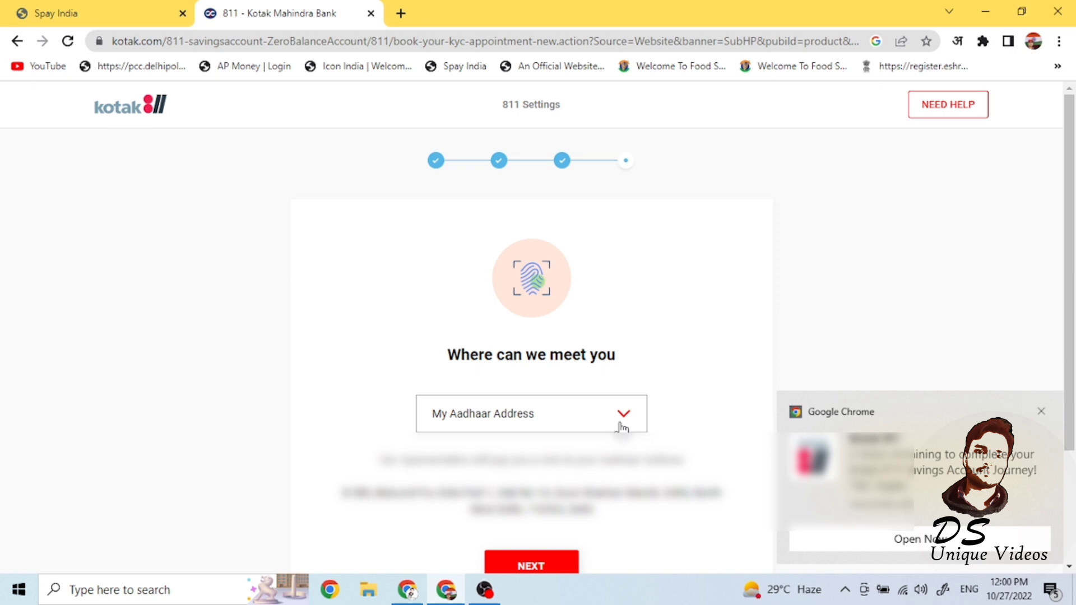
click(532, 567)
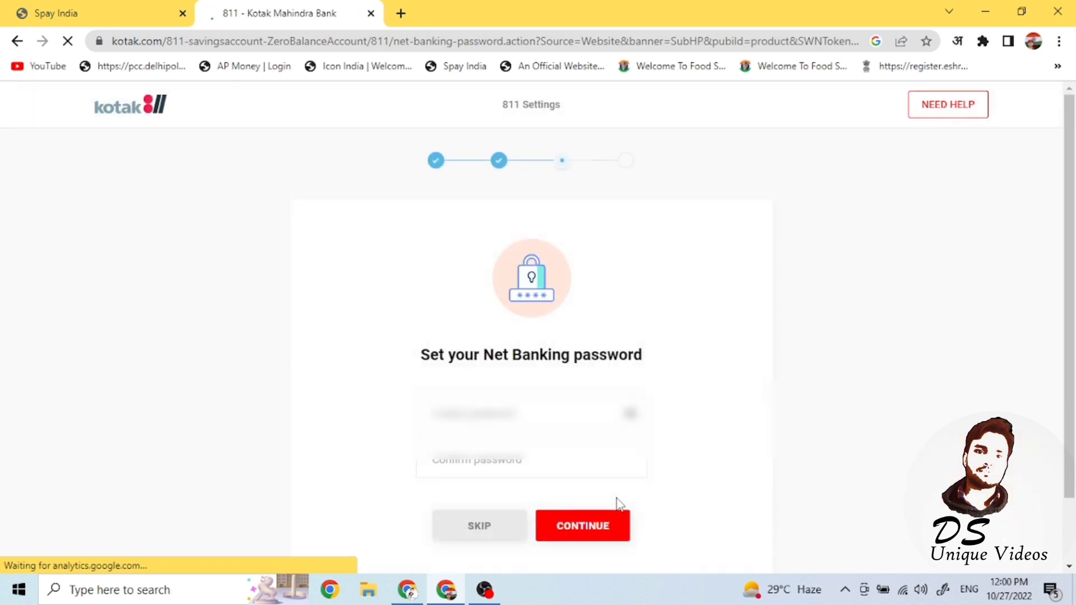
- Enter a new Net Banking password, confirm it, and submit
click(483, 413)
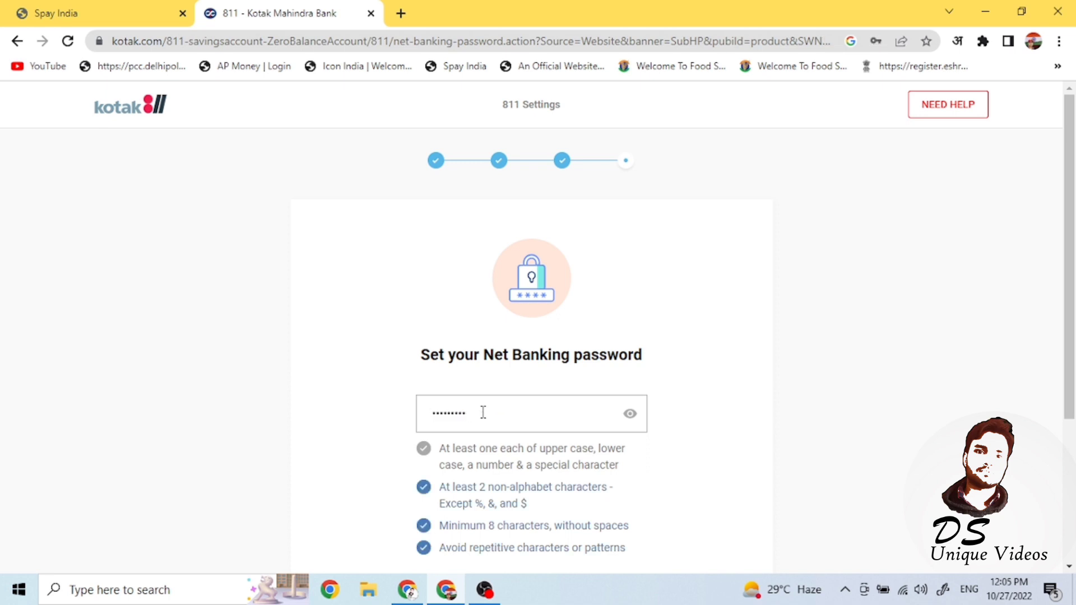
key(ctrl+a)
key(BackSpace)
text(••••••••••••)
scroll(483, 412, down, 3)
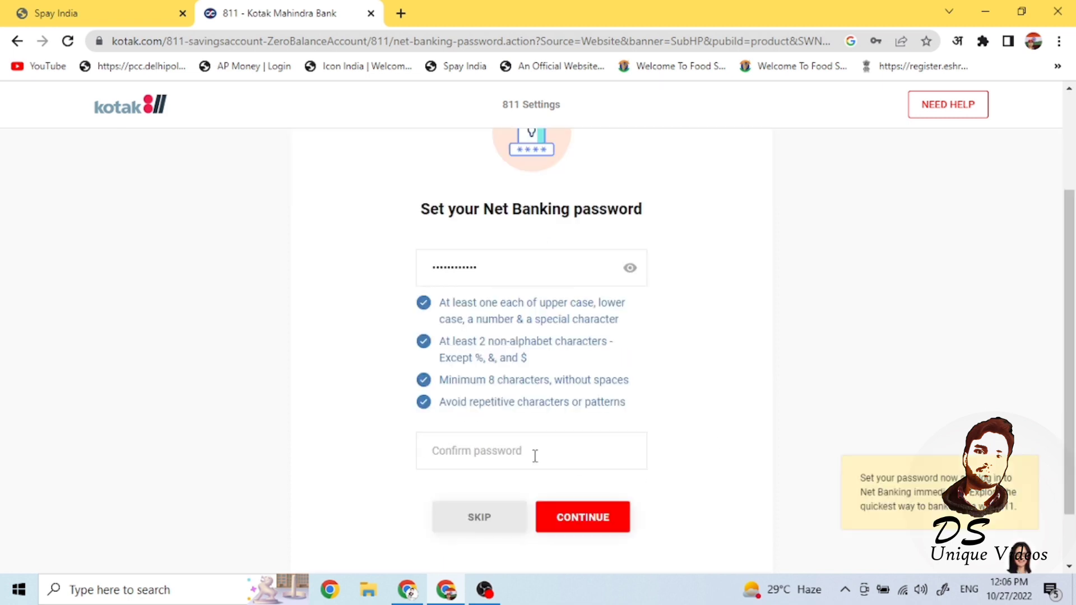
click(533, 456)
text(•••••••••)
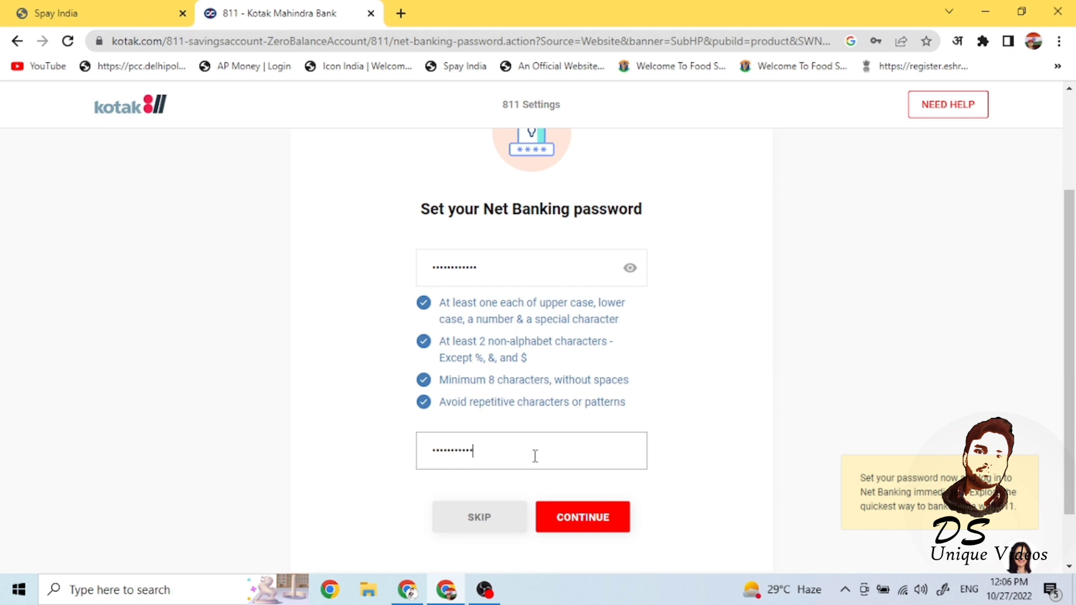
click(580, 518)
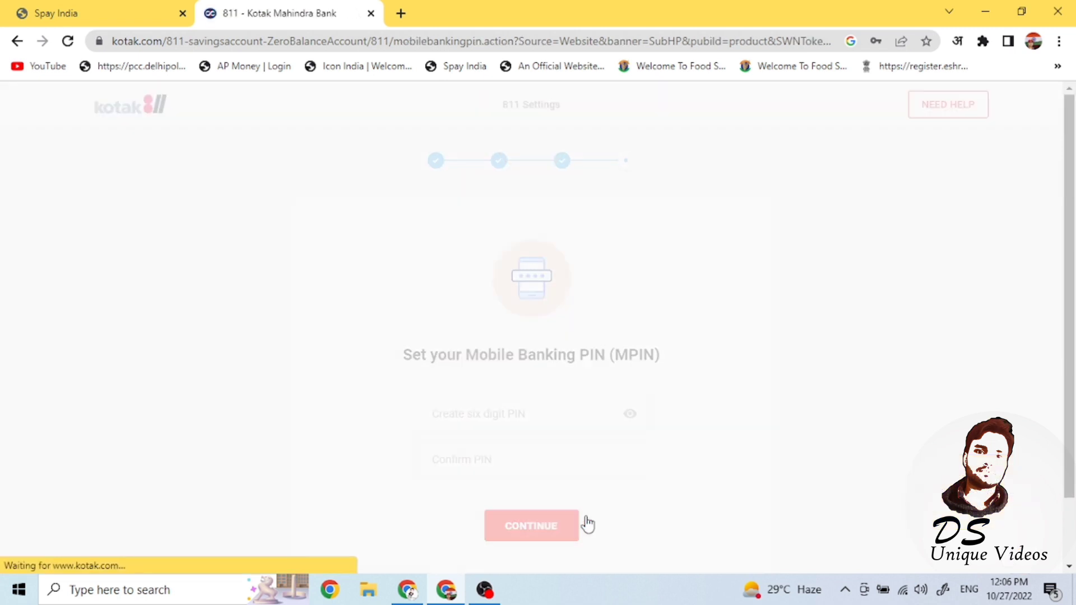
- Enter a six-digit Mobile Banking PIN, confirm it, and submit
click(521, 413)
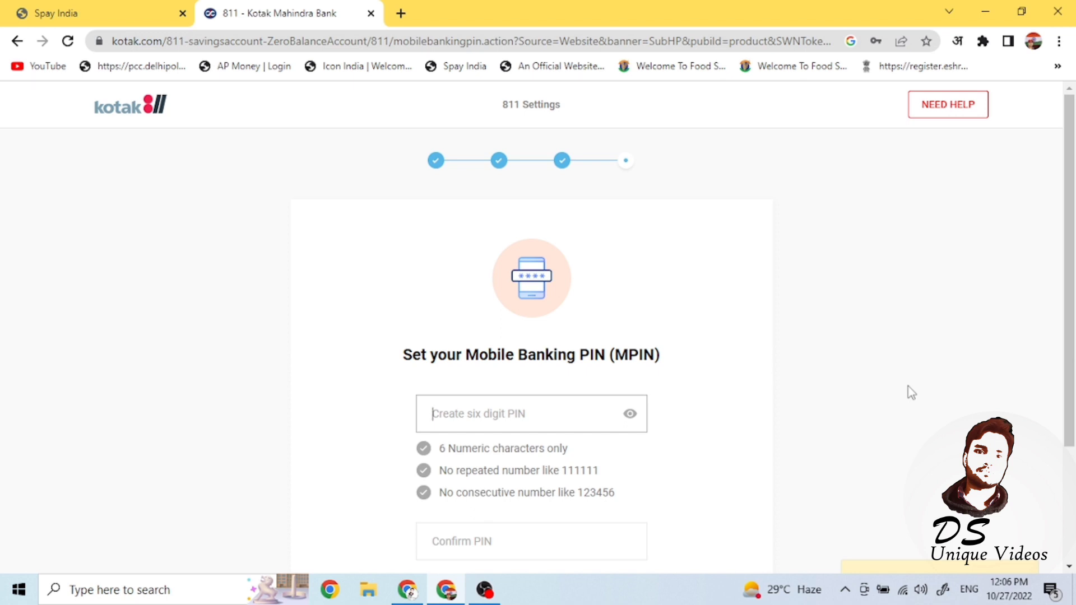
text(13)
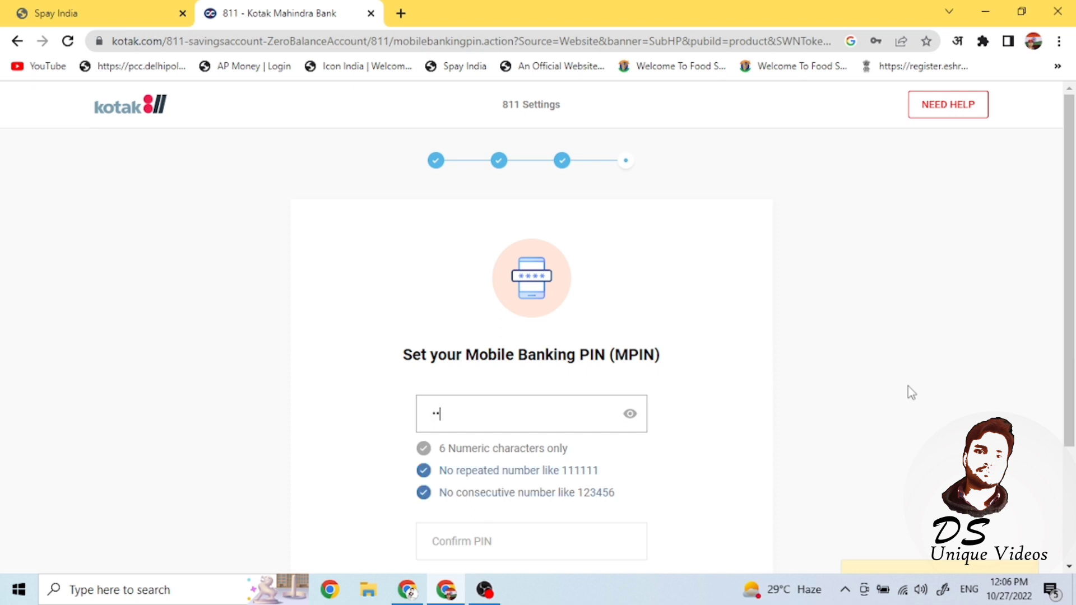
text(5)
scroll(615, 422, down, 2)
click(481, 445)
text(13)
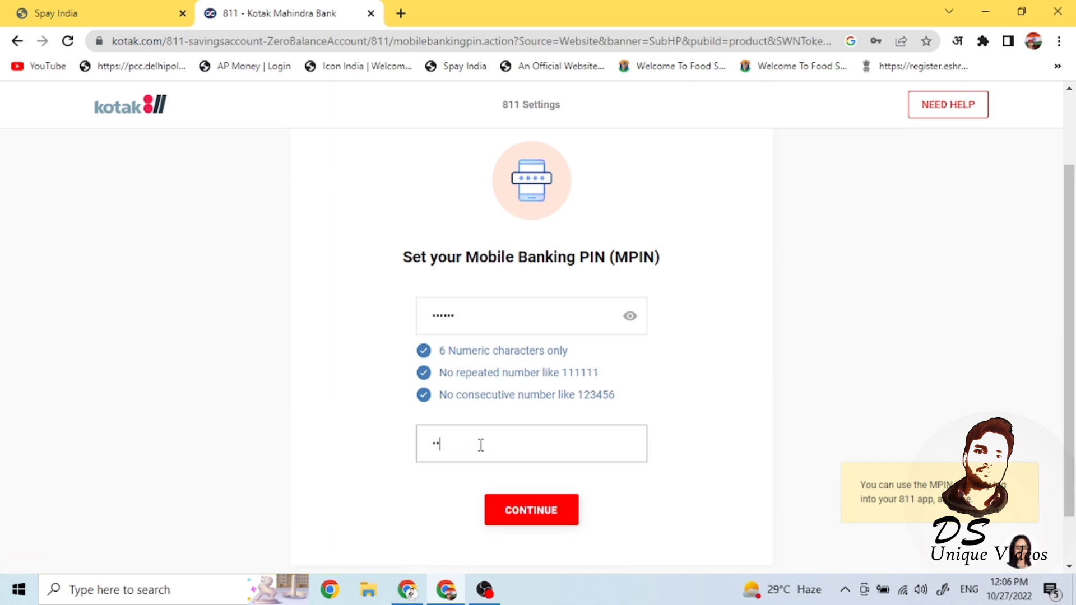
click(542, 510)
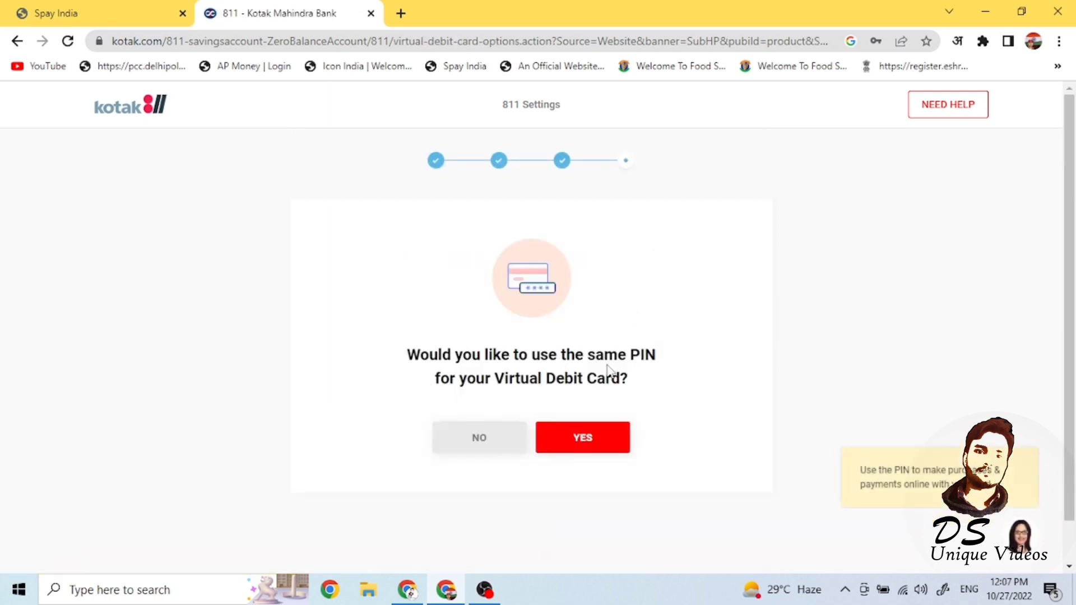
- Reuse the same PIN for the virtual debit card and allow domestic online payments
click(598, 445)
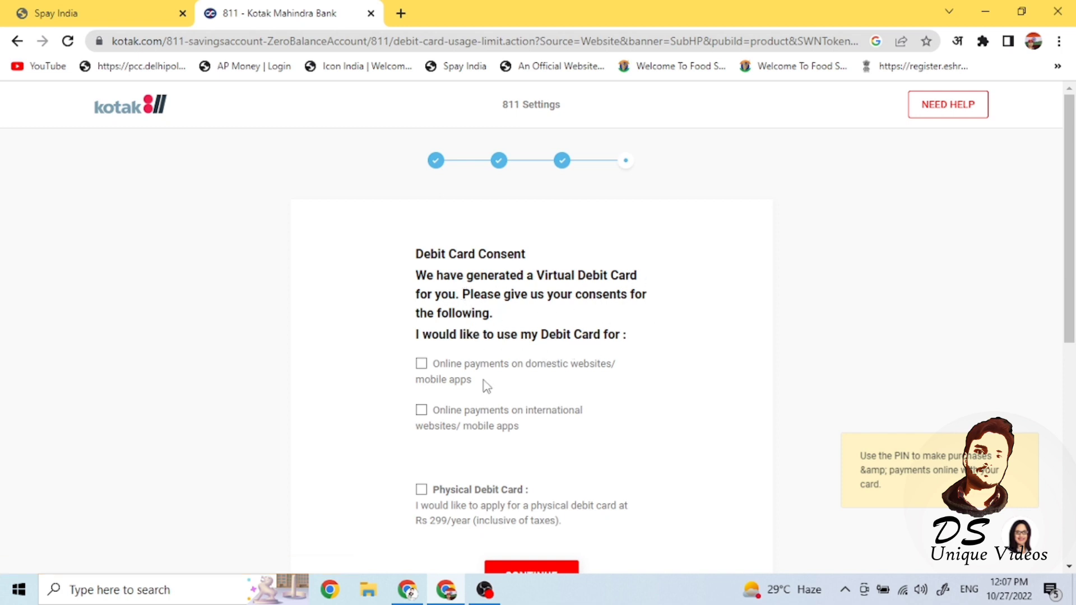
click(421, 365)
scroll(1054, 252, down, 3)
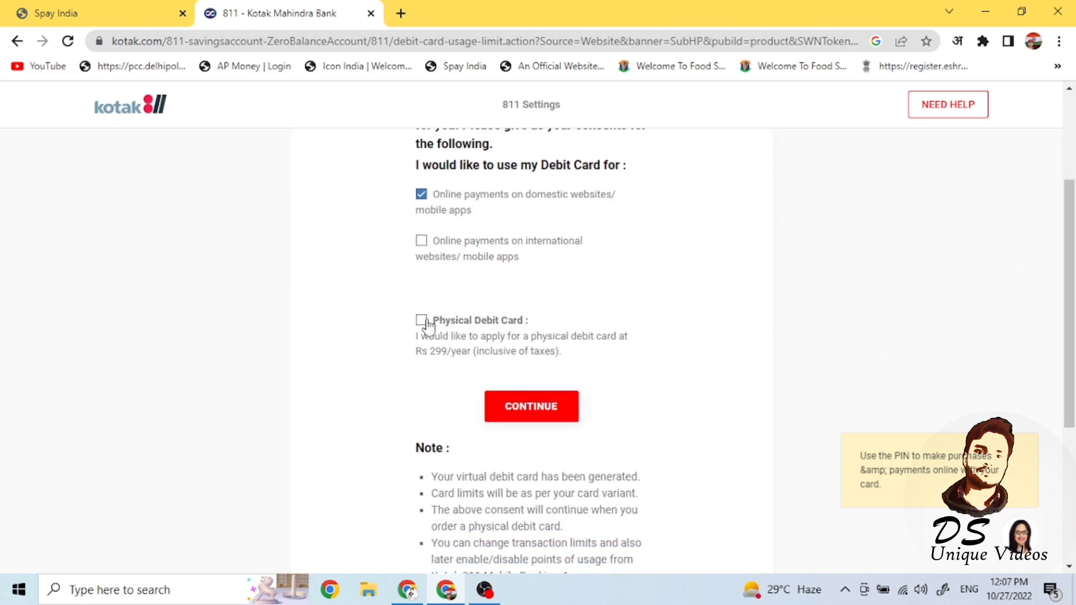
- Leave the Rs 299/year physical debit card unticked and submit the card consent choices
click(421, 320)
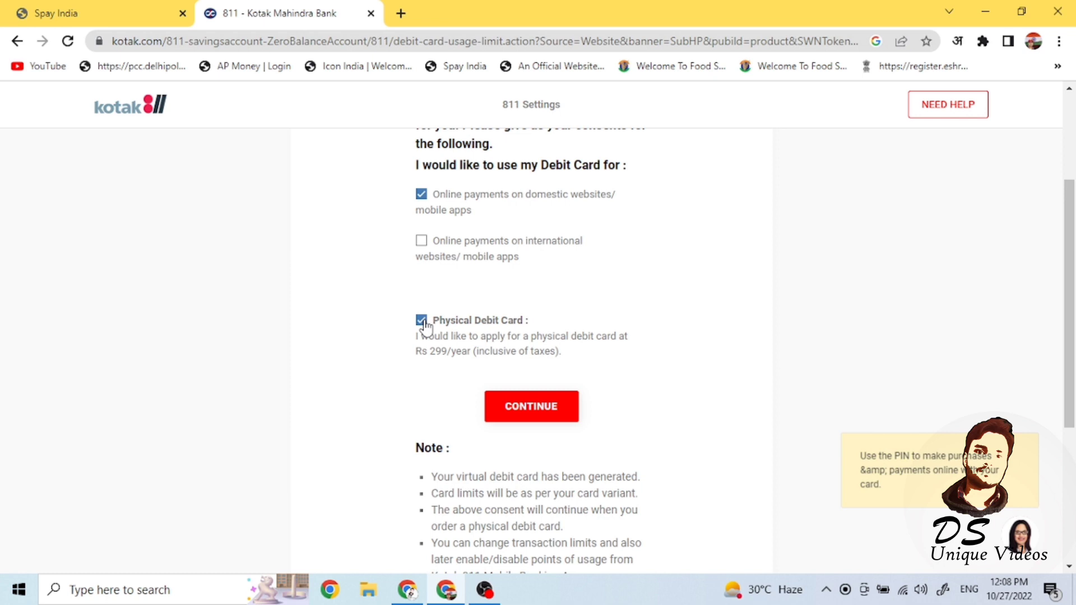
click(421, 321)
drag(1071, 247, 1072, 168)
scroll(616, 336, down, 3)
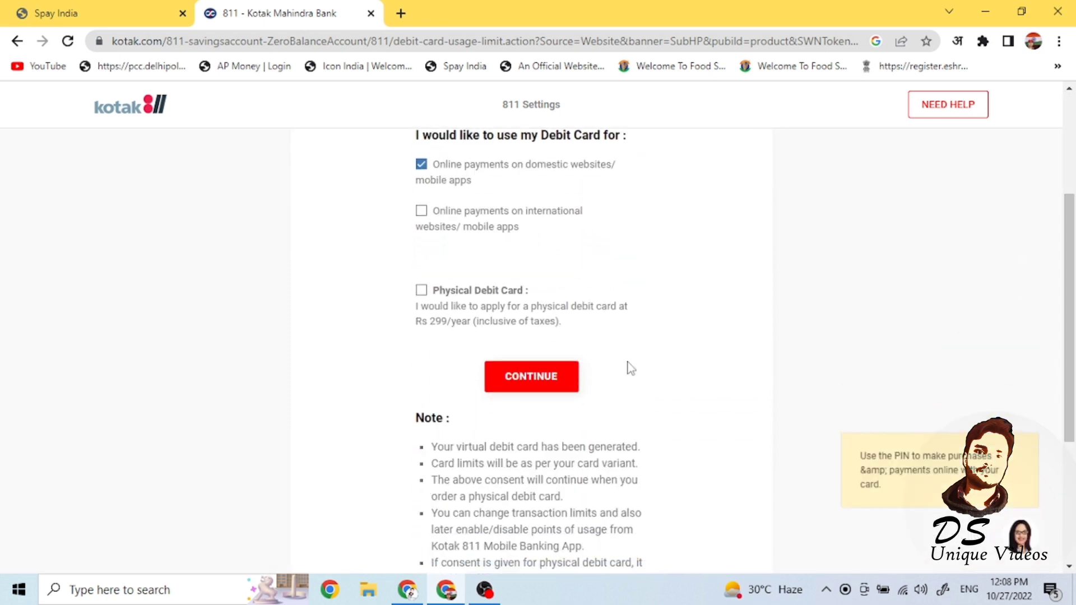
click(522, 386)
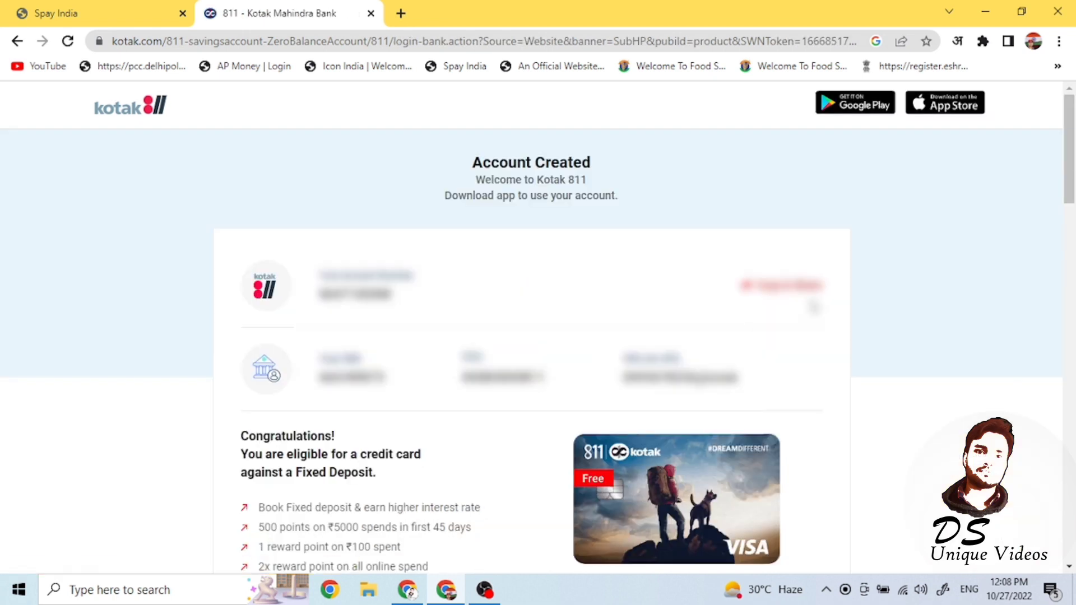
- Review the account balance, virtual debit card and 3-in-1 offer, then launch Net Banking LOG IN
scroll(1073, 168, down, 2)
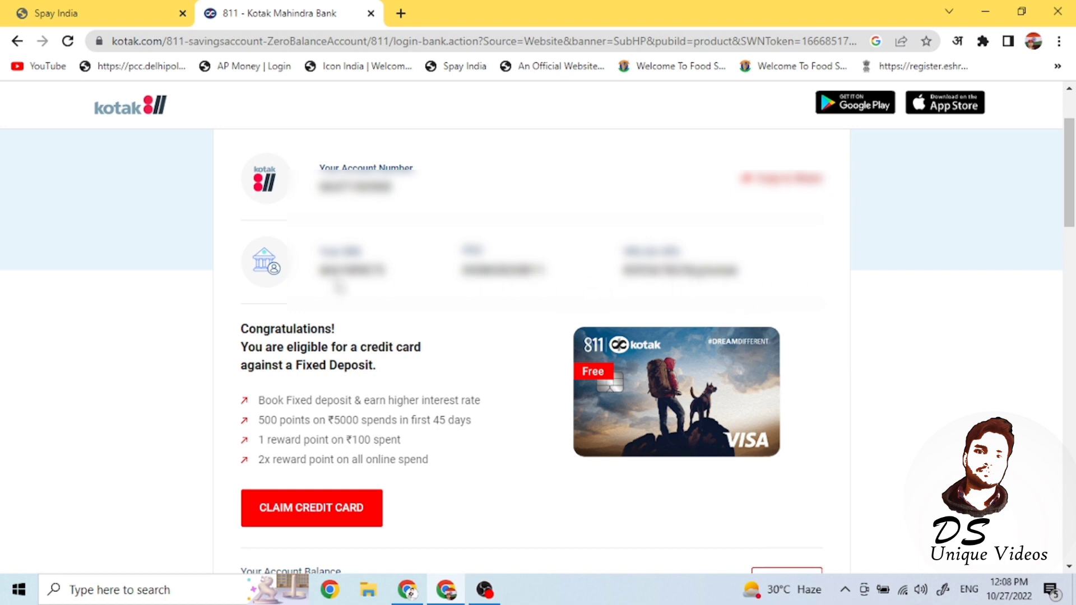
scroll(1070, 196, down, 5)
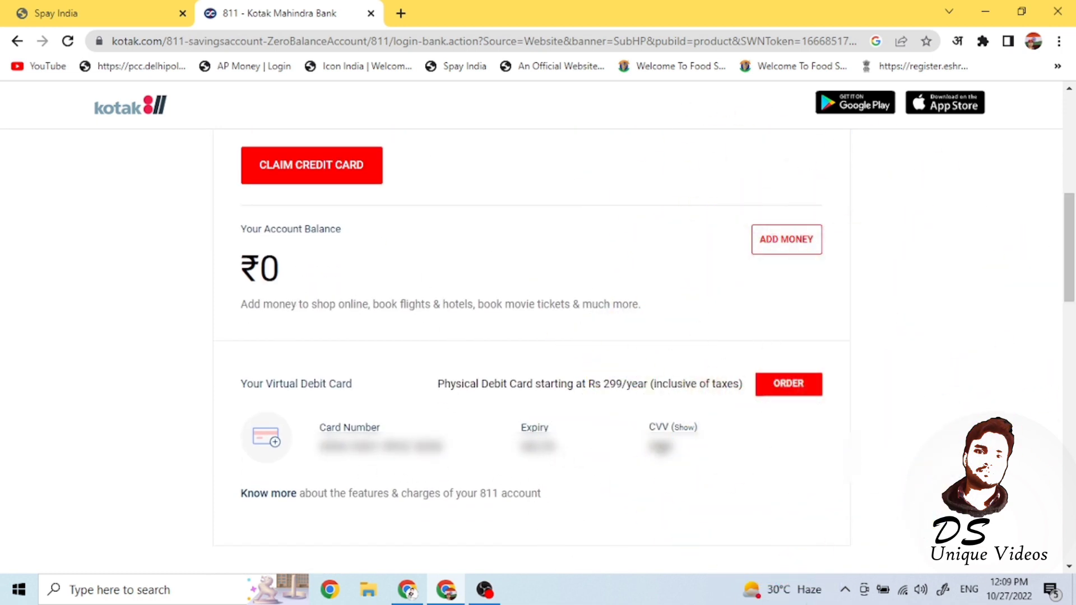
scroll(687, 442, down, 6)
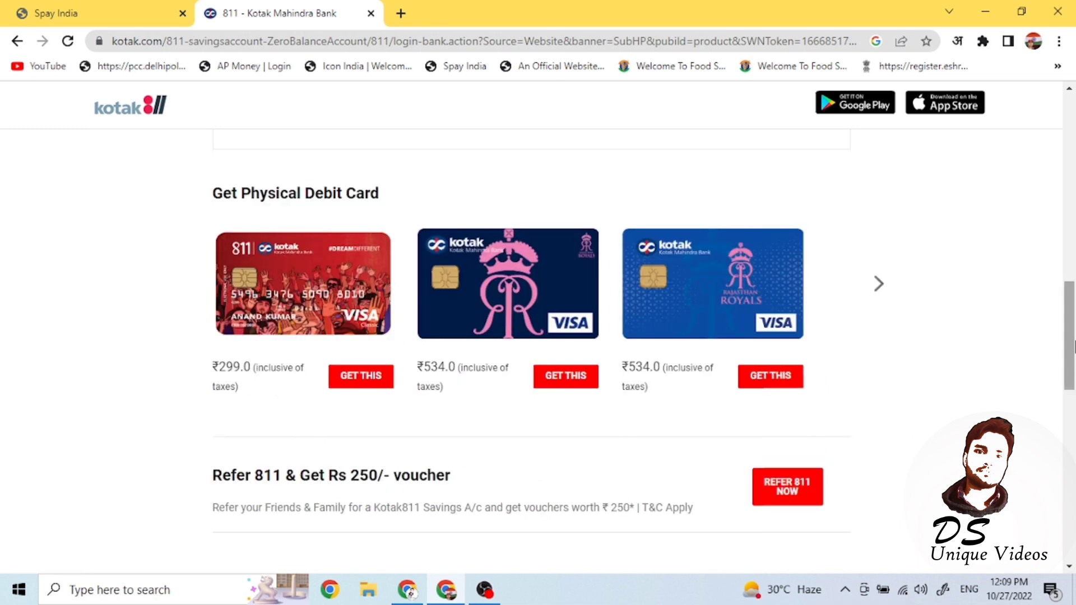
drag(1071, 341, 1073, 507)
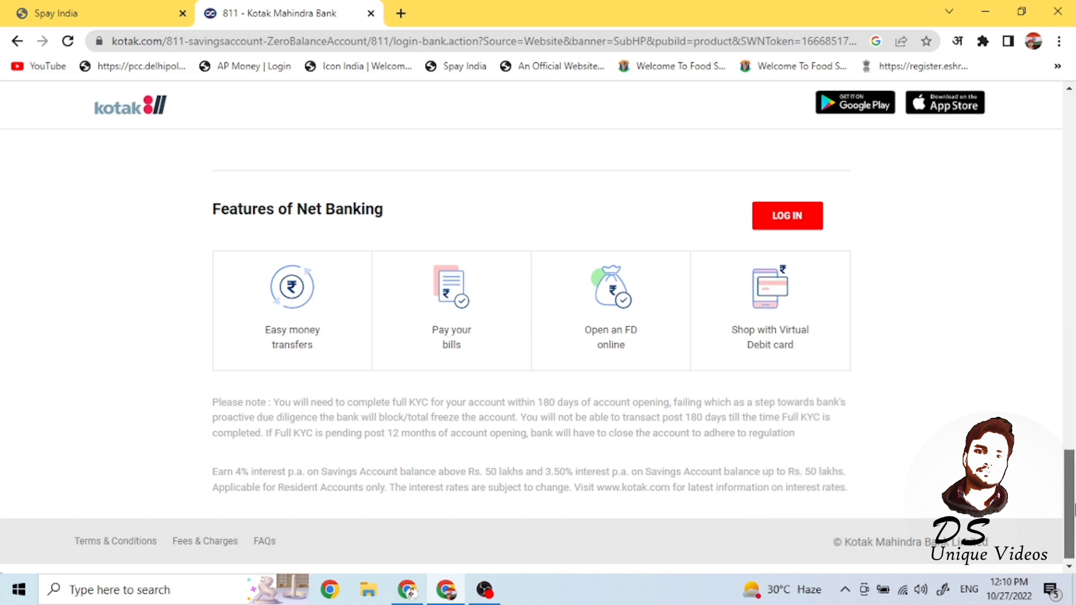
drag(1073, 507, 1074, 468)
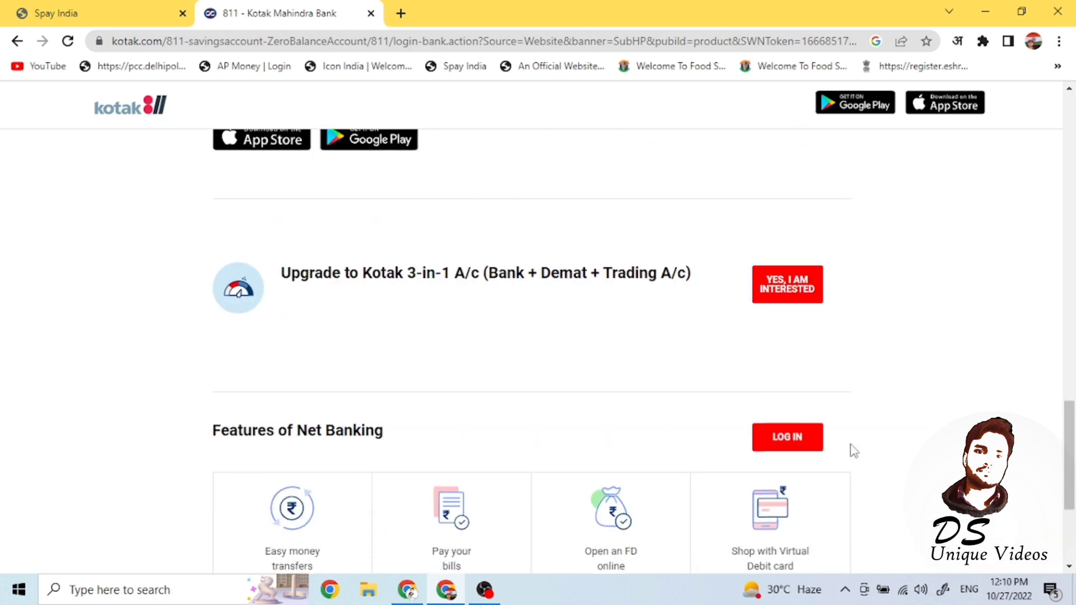
click(790, 437)
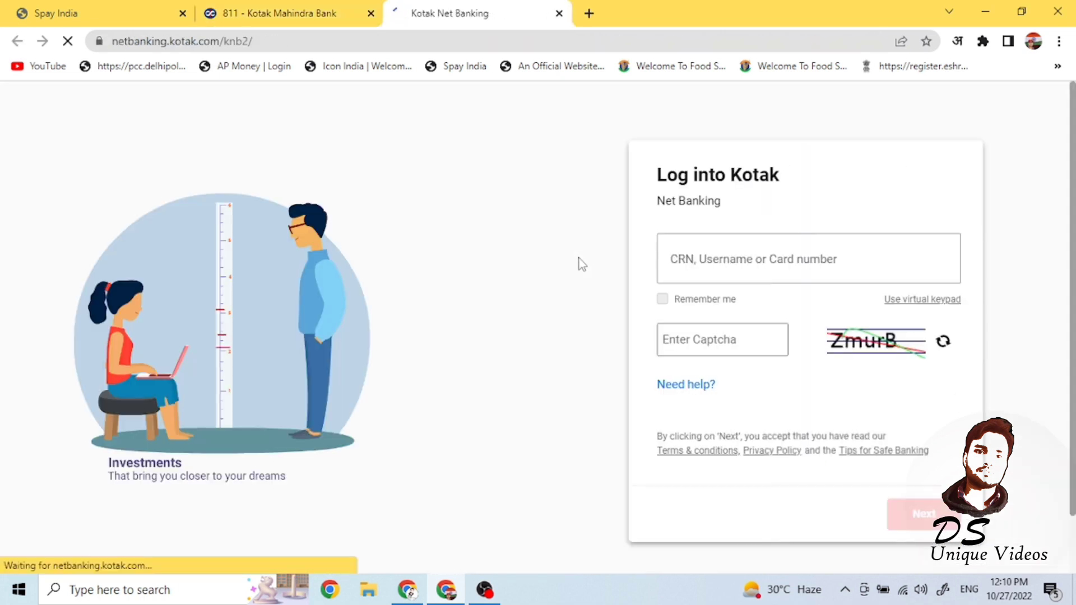
- Return to the login tab and submit the captcha shown on the page
click(250, 10)
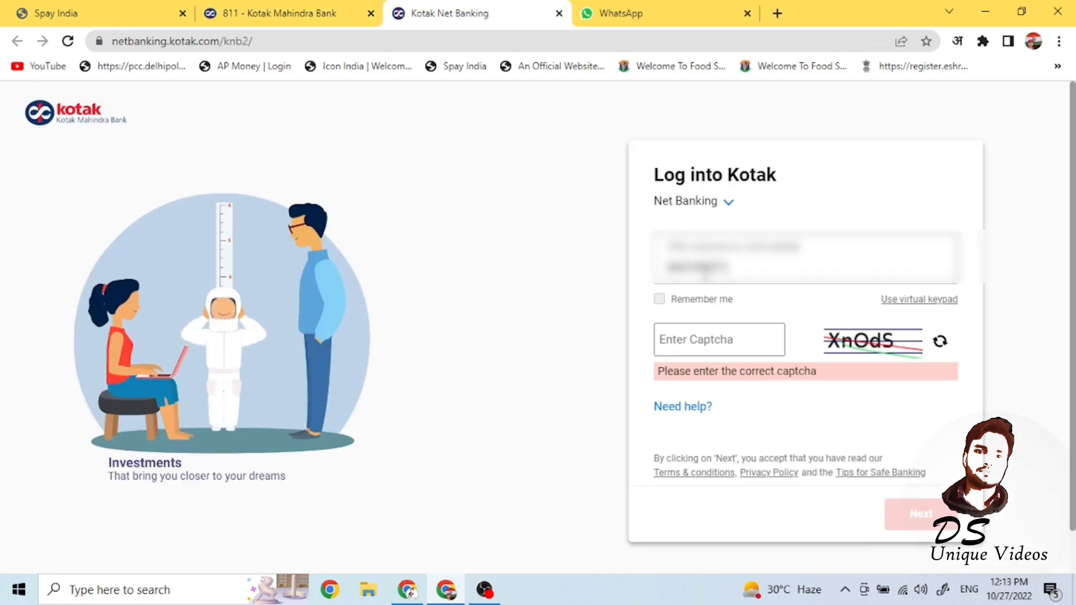
text(X)
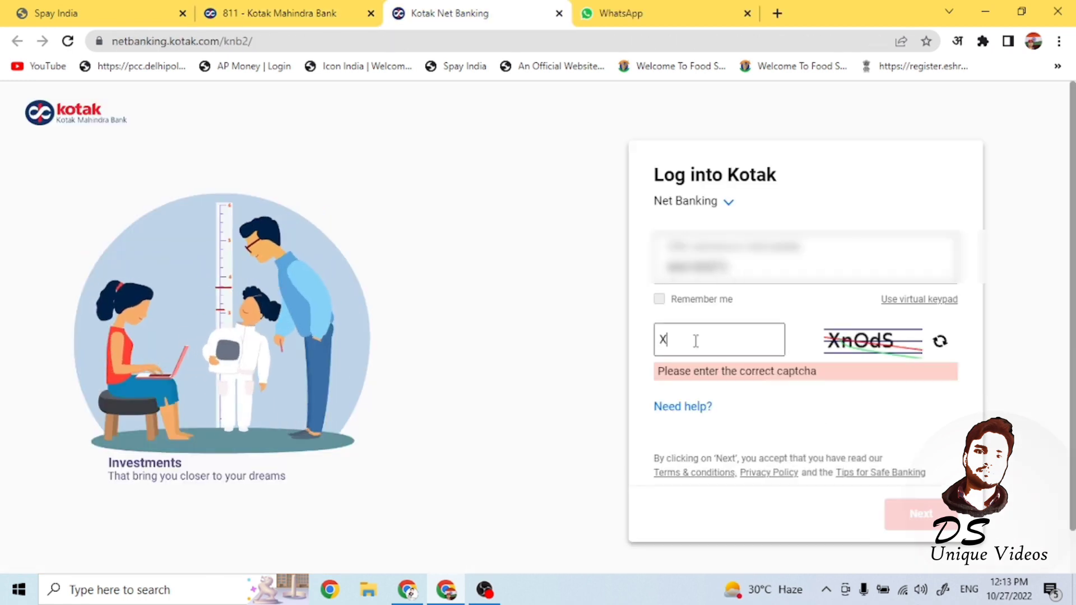
text(nOdS)
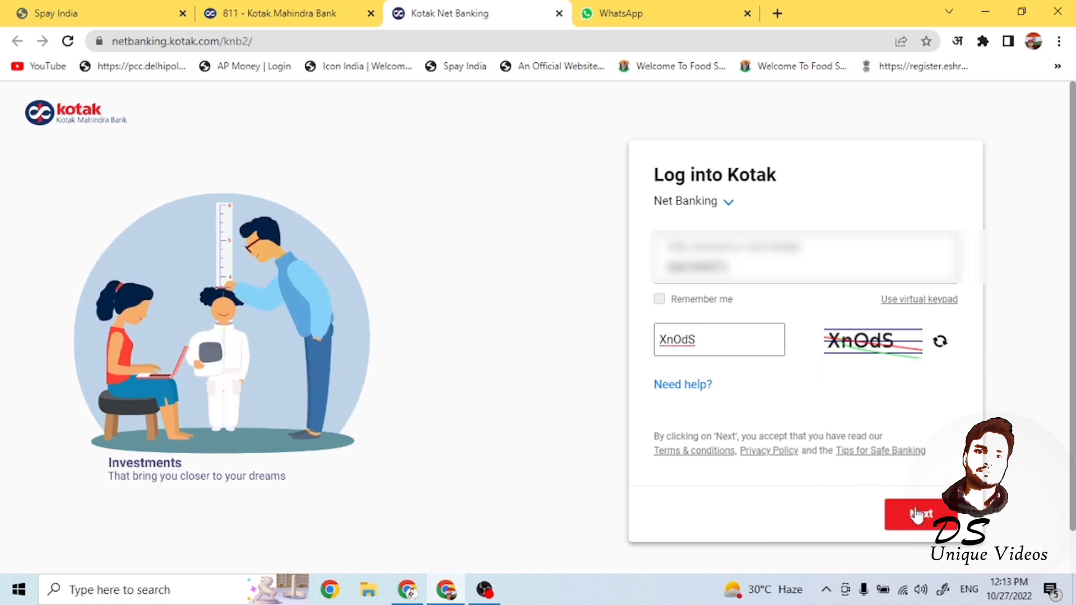
click(917, 513)
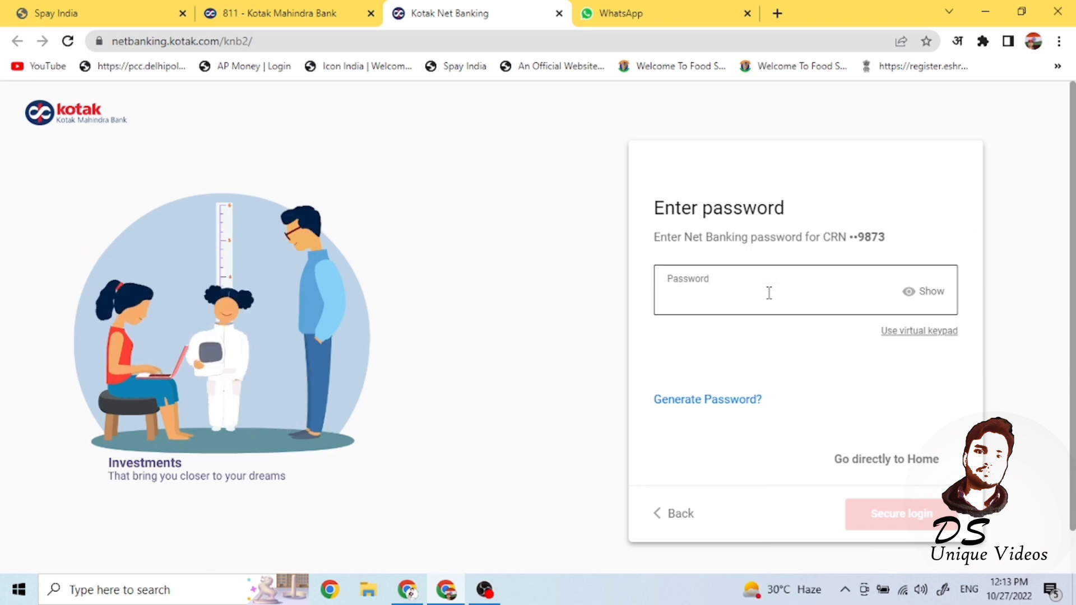
- Log in securely with the account password and the one-time code
text(•••••••)
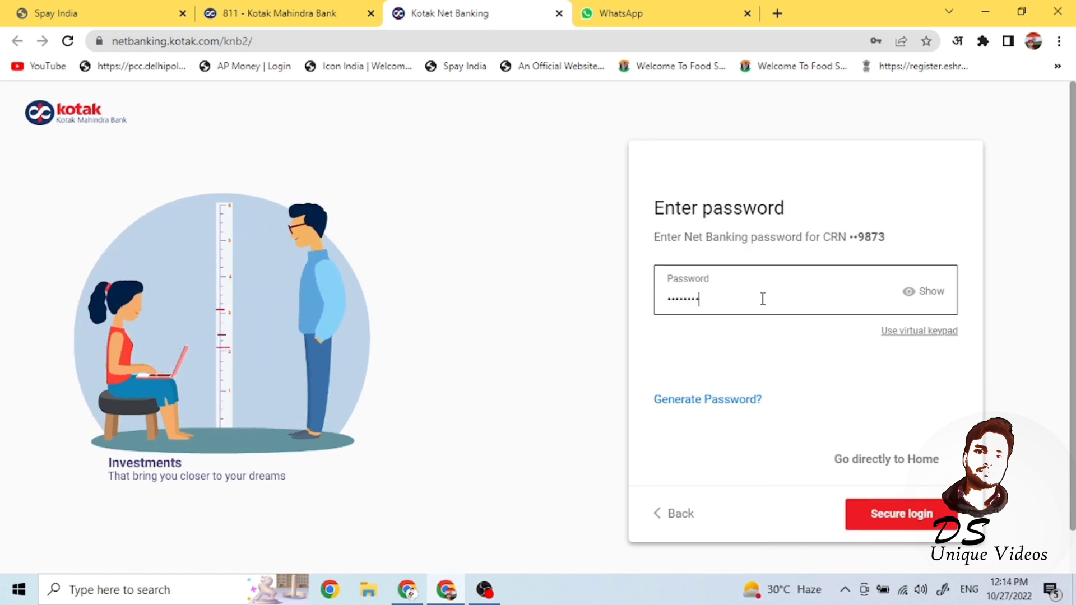
text(••••)
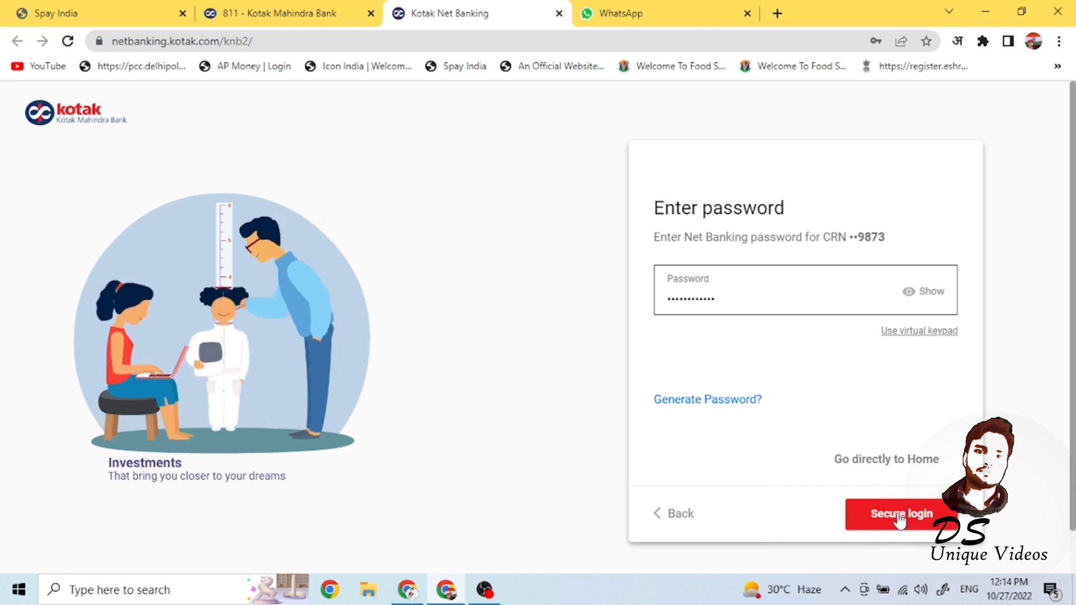
click(898, 512)
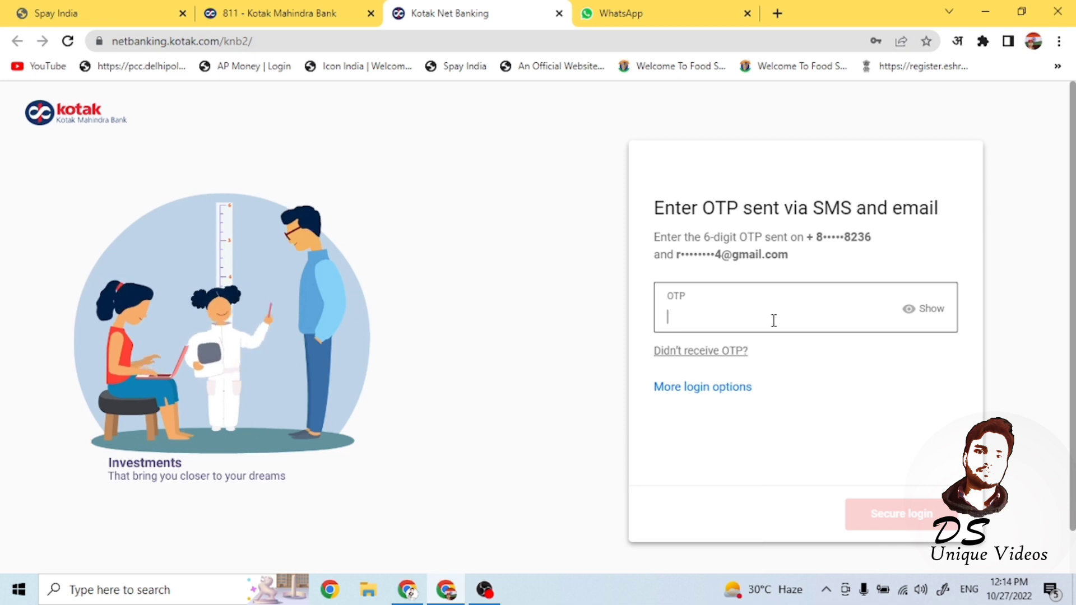
text(•••)
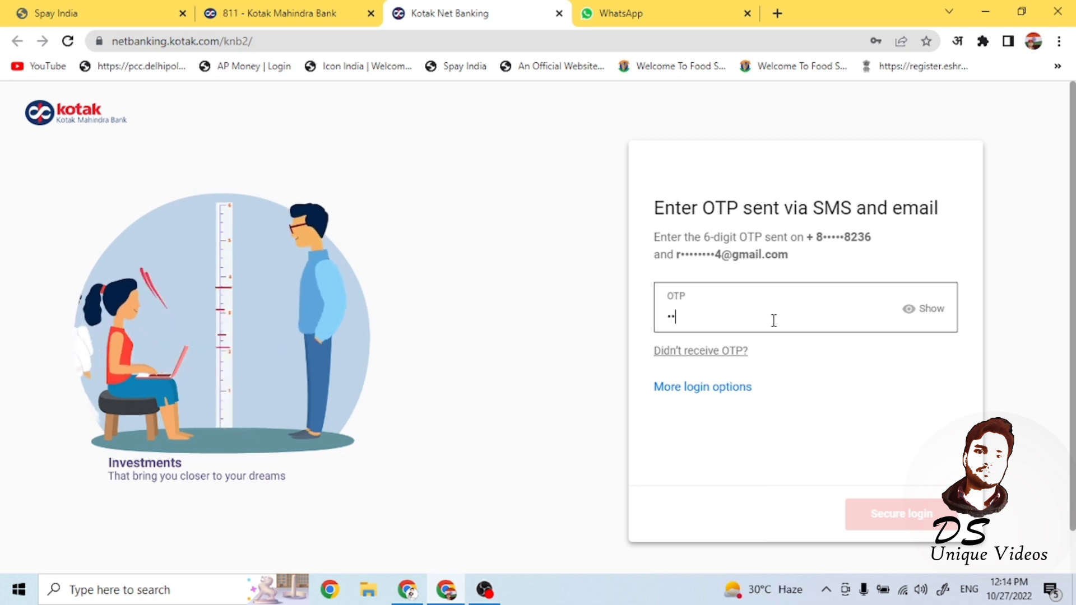
text(•••)
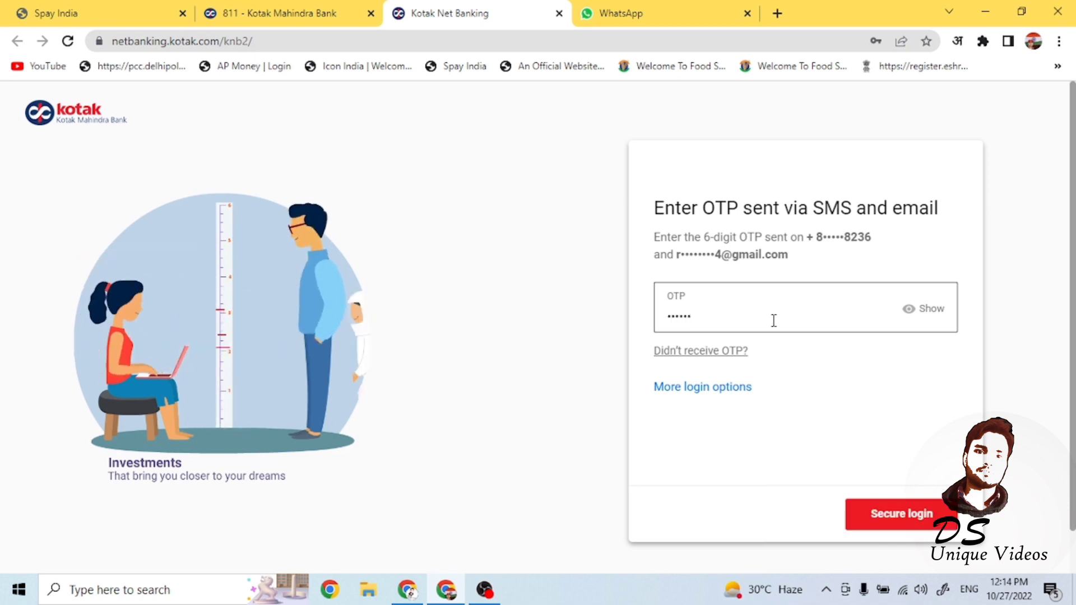
click(922, 522)
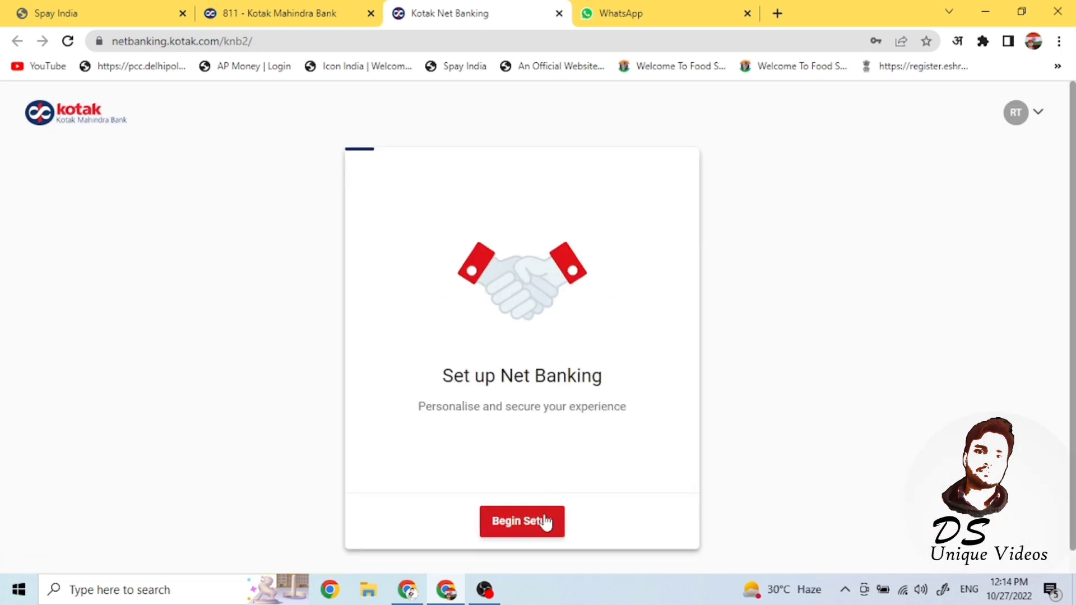
- Begin setup and create a Net Banking login username ending in 12
click(520, 520)
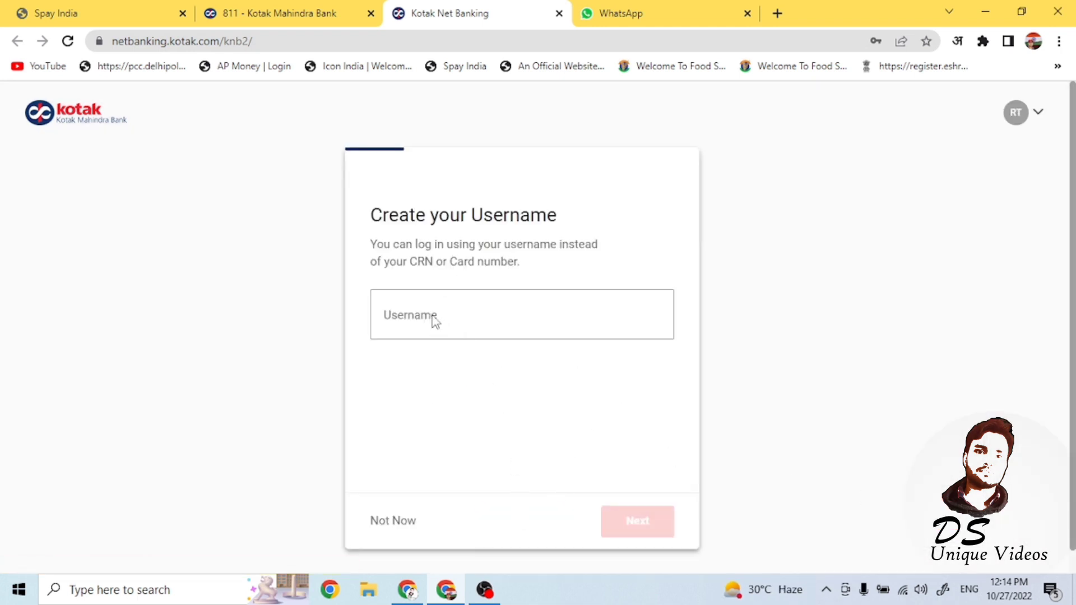
click(435, 318)
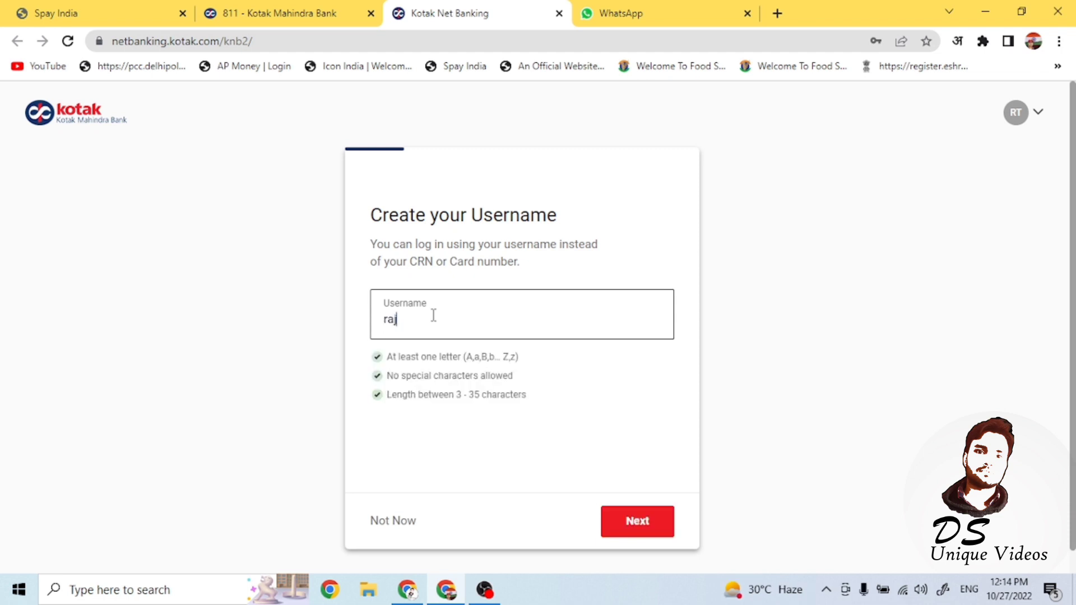
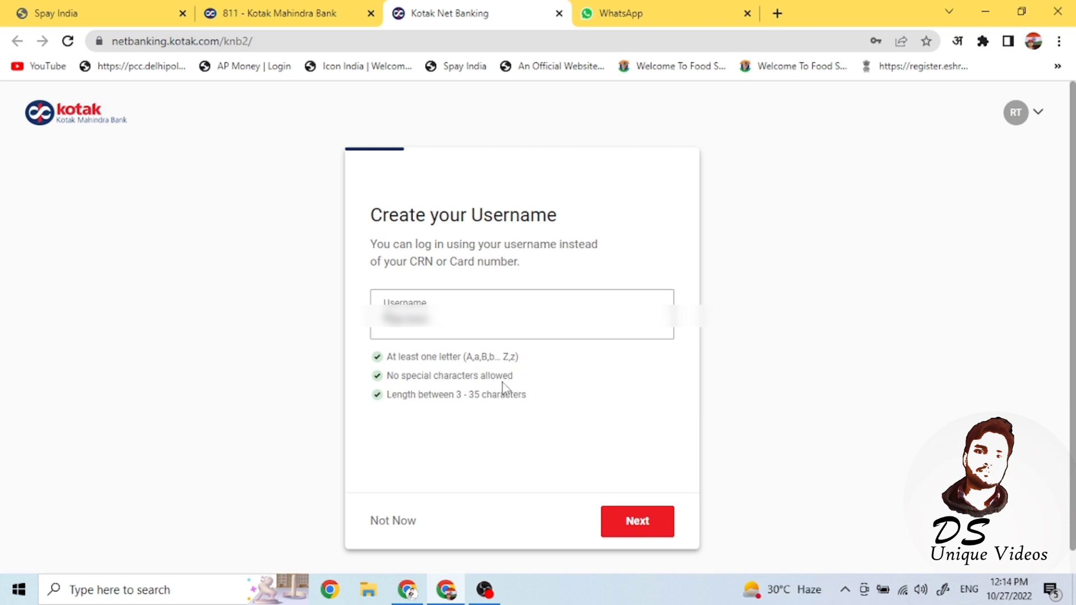
click(448, 329)
text(12)
click(634, 526)
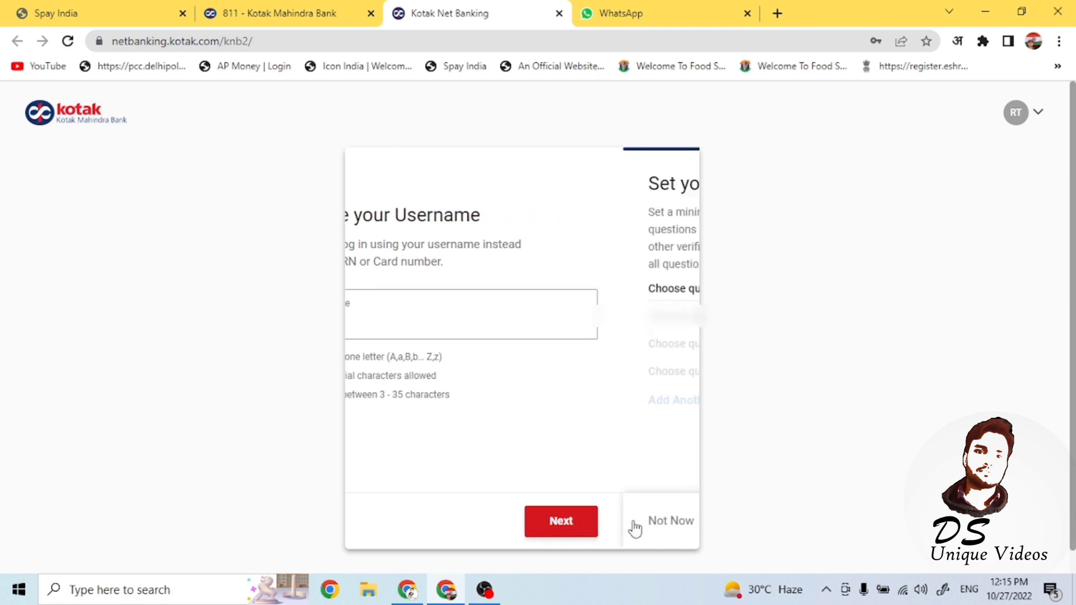
- Choose the first and fourth security questions from their dropdowns
click(668, 302)
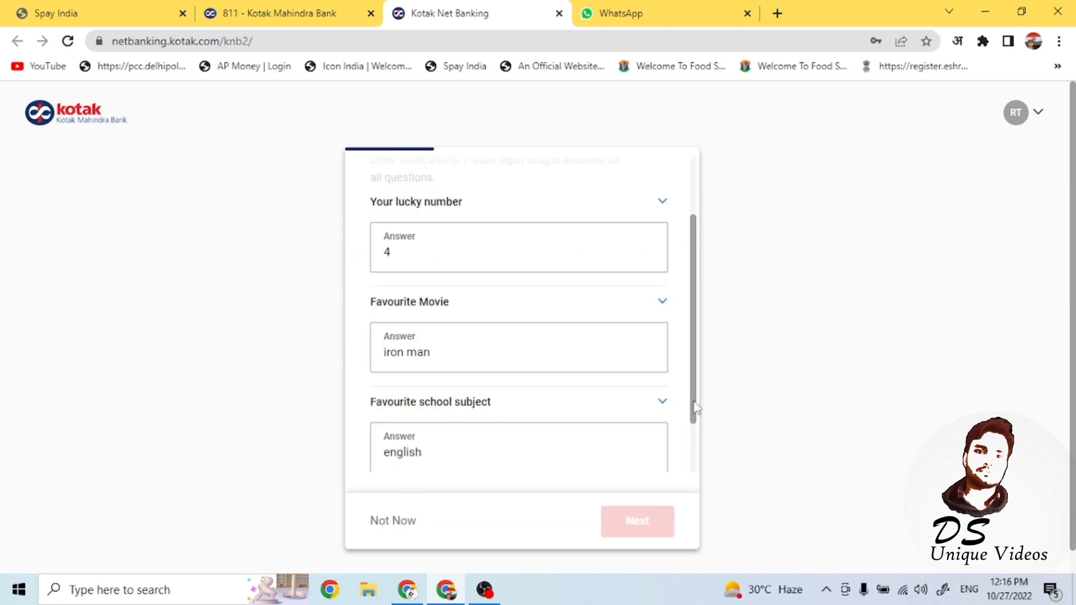
drag(694, 409, 694, 452)
click(664, 431)
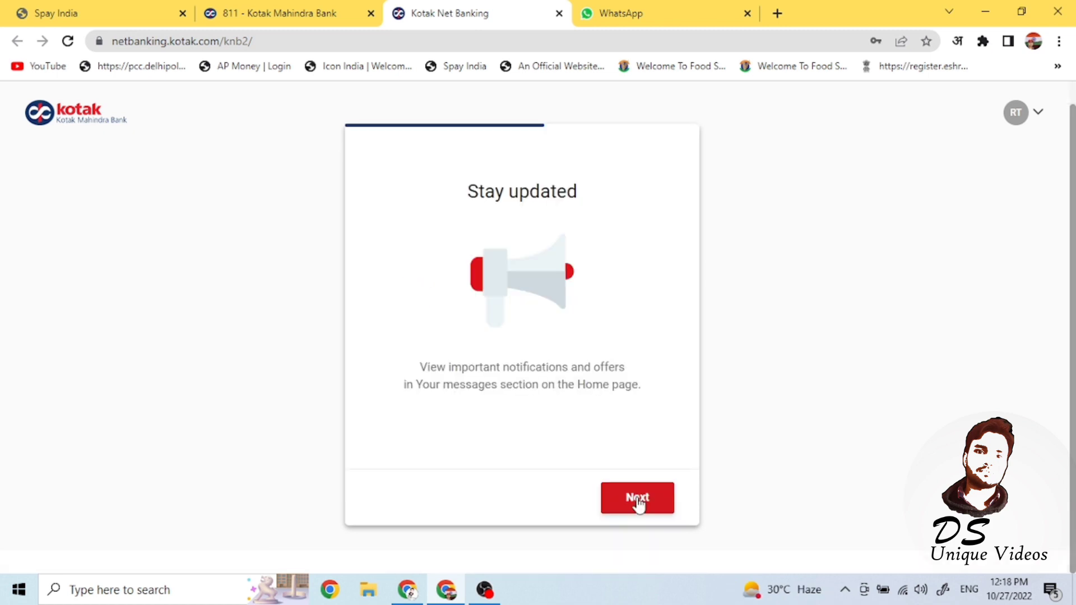
click(639, 500)
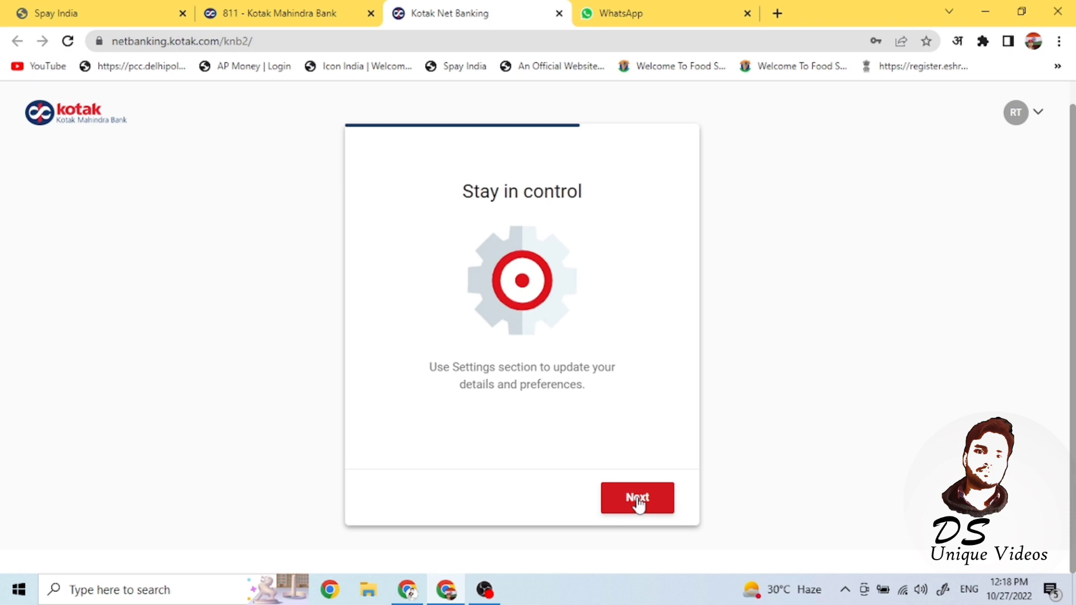
- Step through the setup tour slides and finish with Let's get started
click(637, 498)
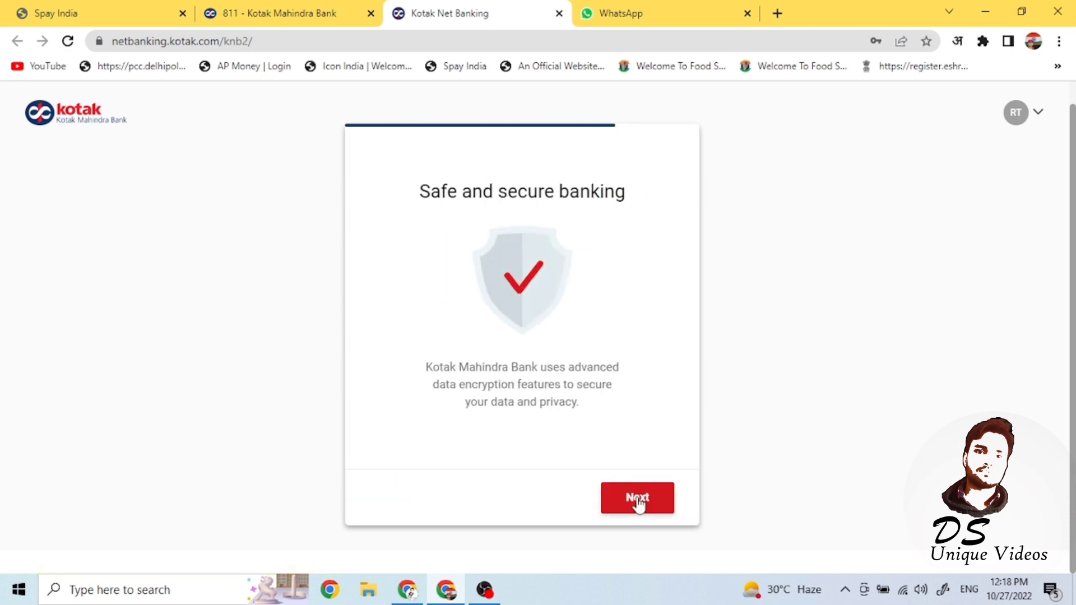
click(637, 498)
click(638, 498)
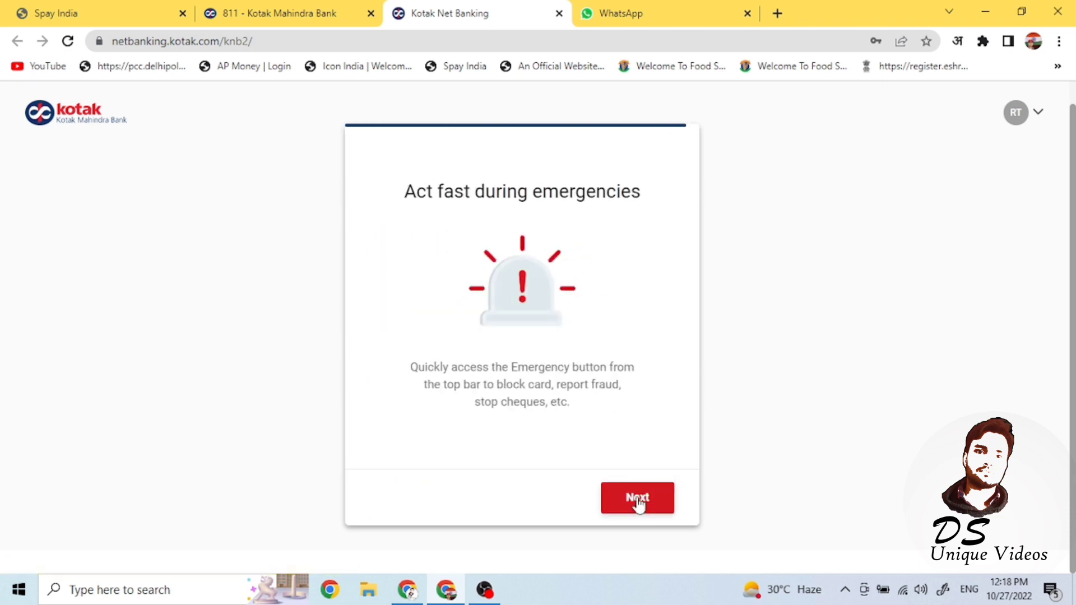
click(637, 501)
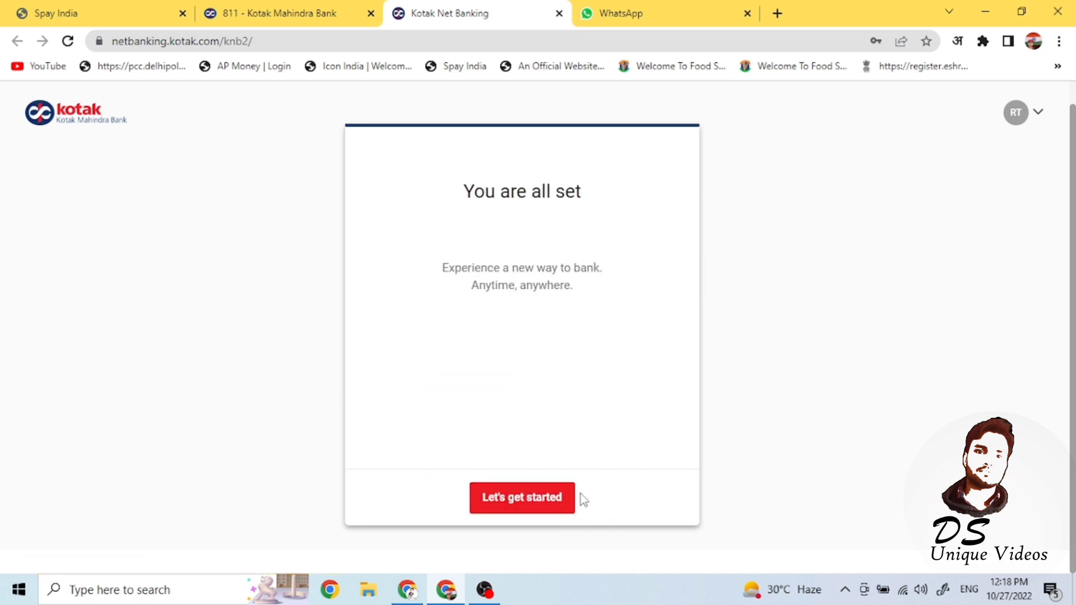
click(546, 502)
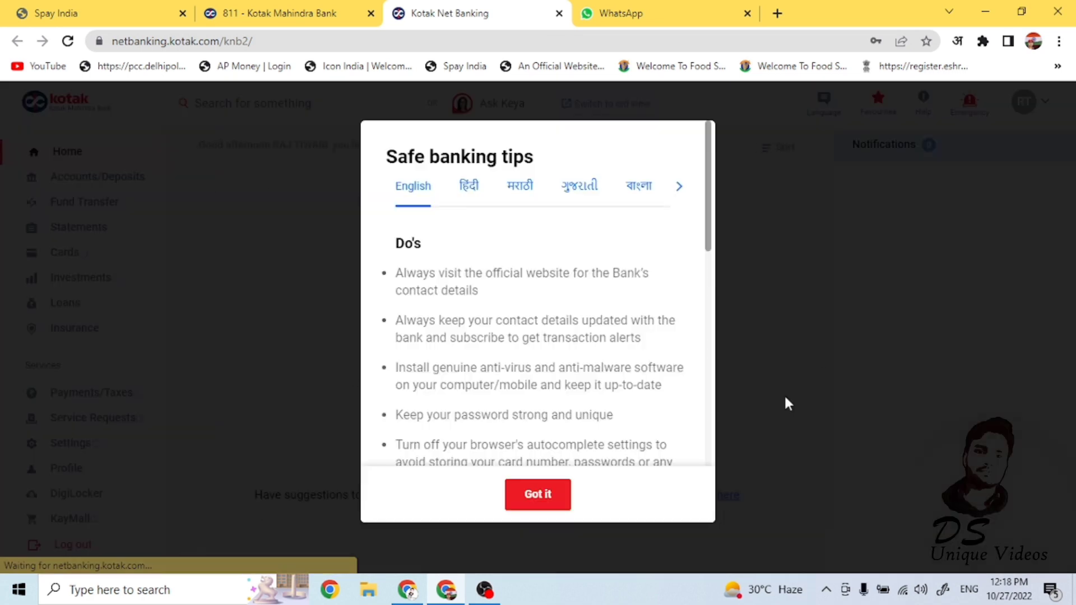
- Dismiss the safe banking tips and reveal the ₹0.00 savings account balance
drag(710, 230, 709, 448)
click(549, 493)
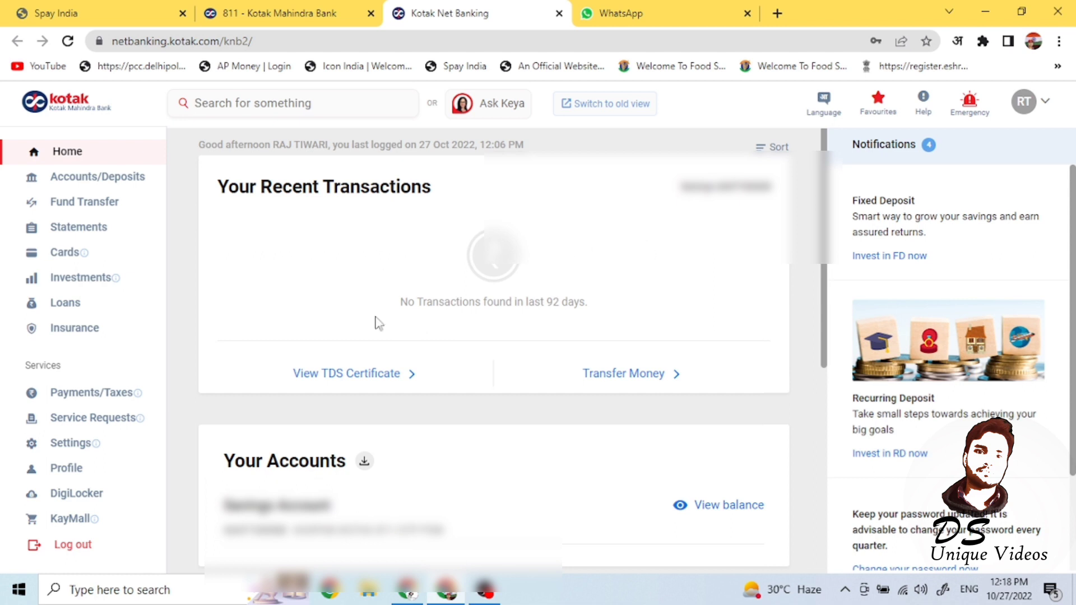
scroll(823, 336, down, 5)
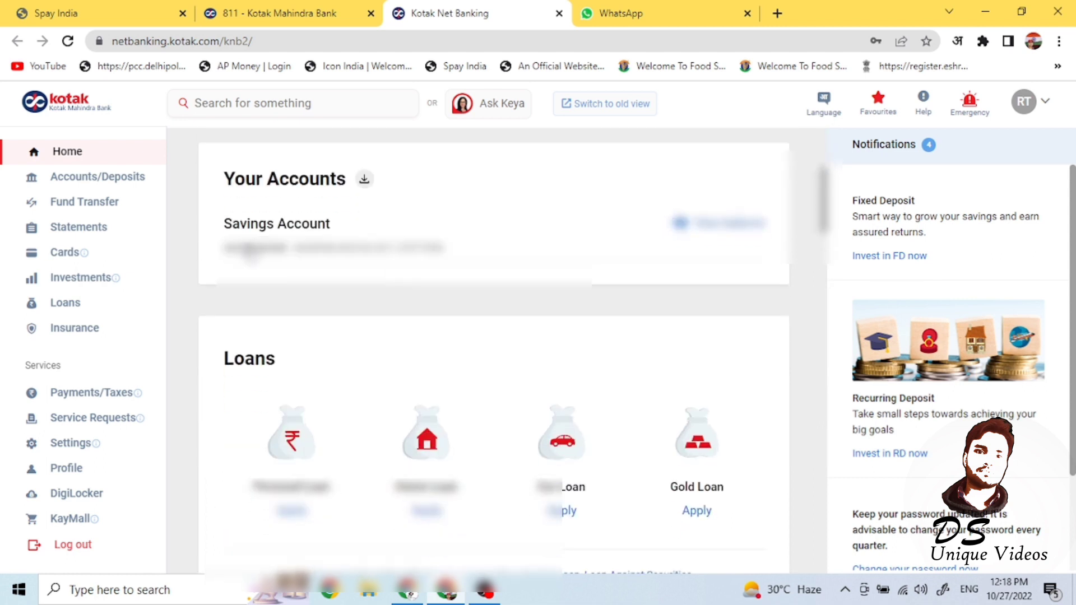
click(726, 229)
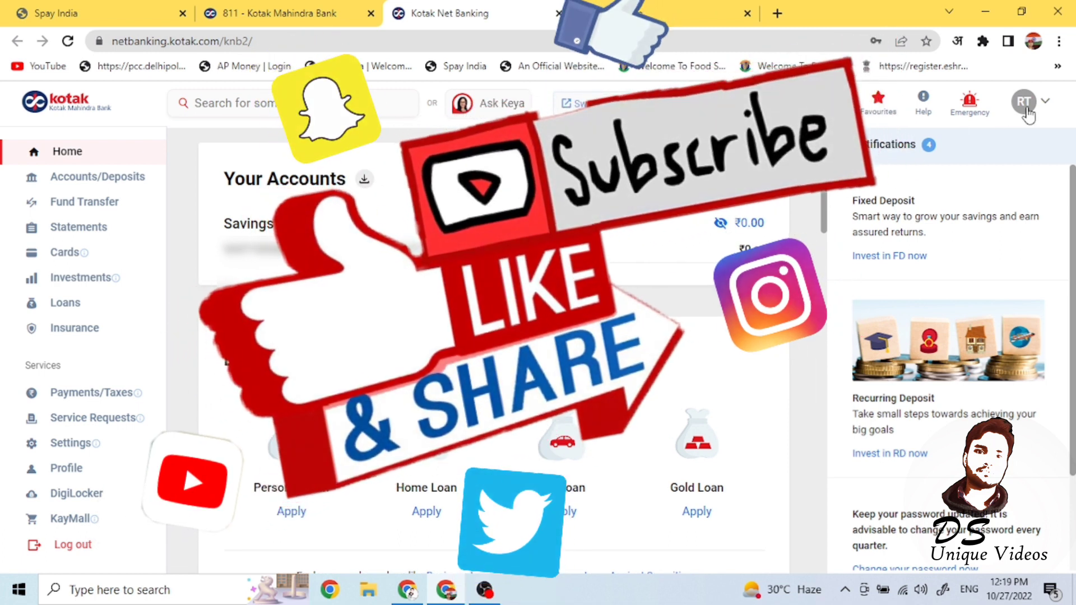
- Go to Accounts/Deposits to view the Banking Accounts overview
click(1024, 106)
click(1028, 115)
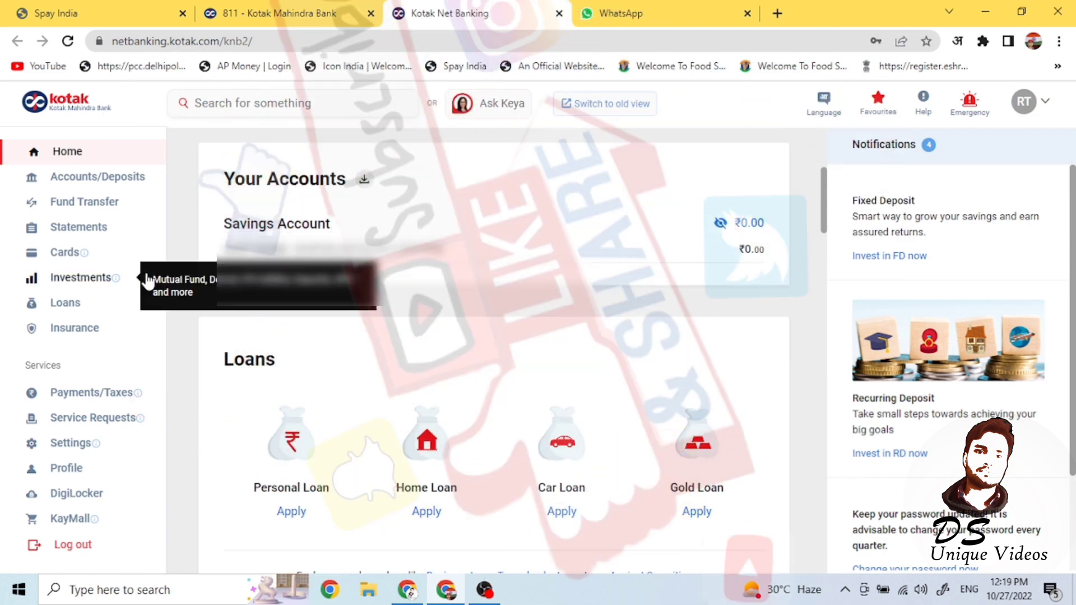
click(83, 179)
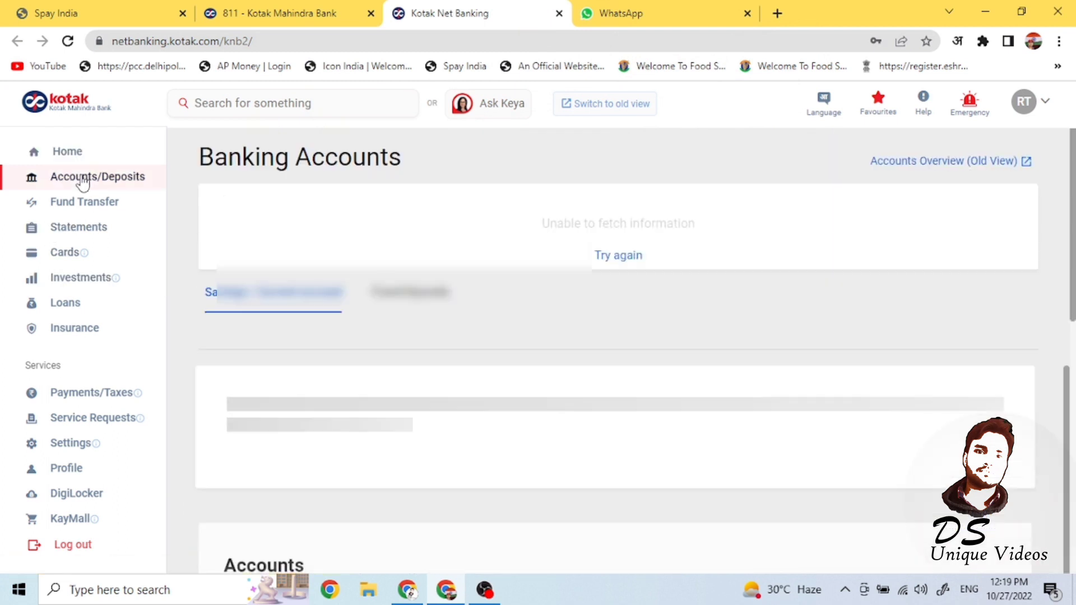